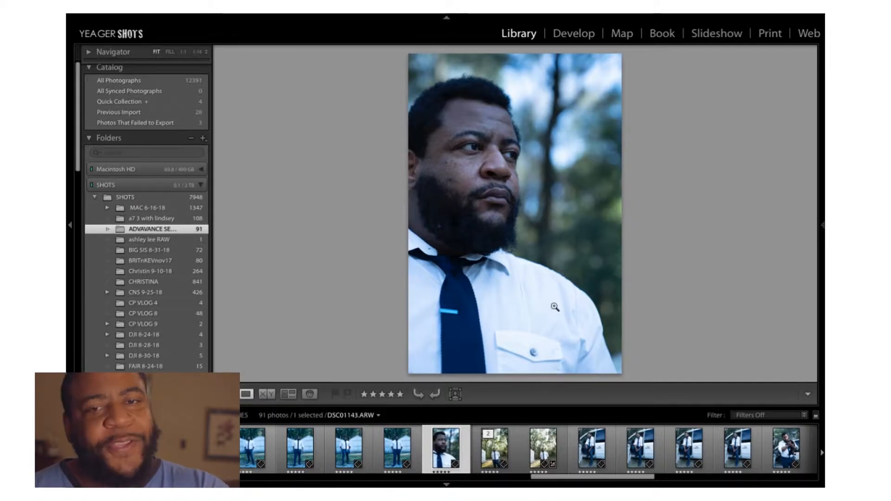
Step: Rate the selected portrait DSC01143.ARW three stars and give it the blue colour label
mouse_move(581, 15)
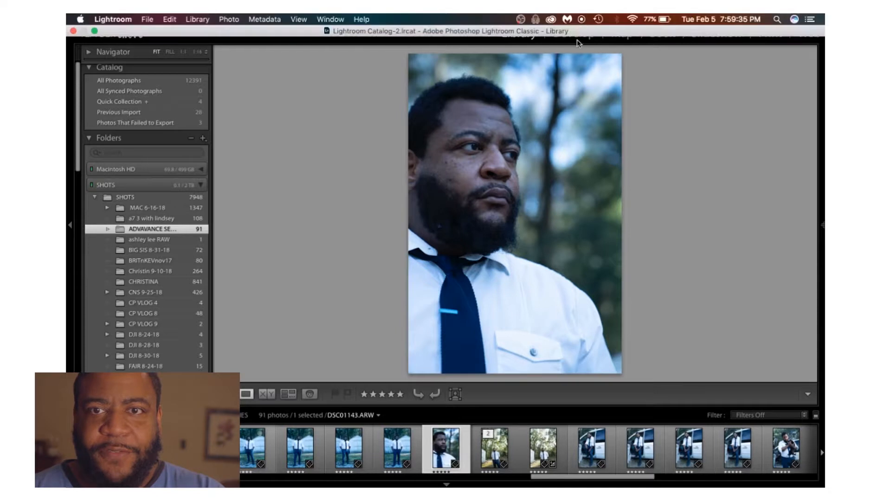
mouse_move(540, 37)
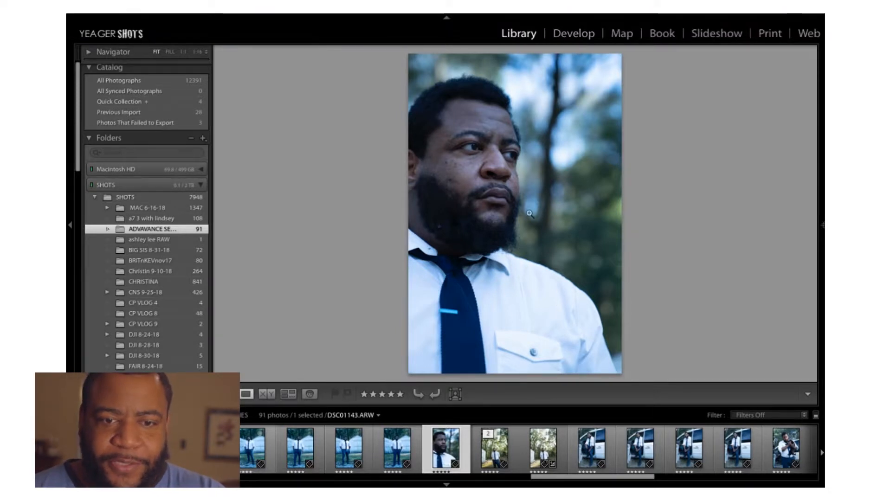
click(365, 397)
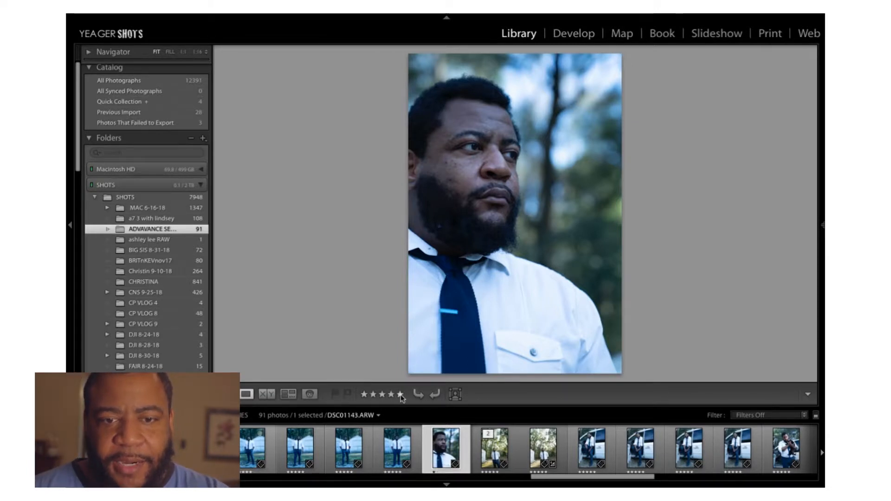
click(381, 396)
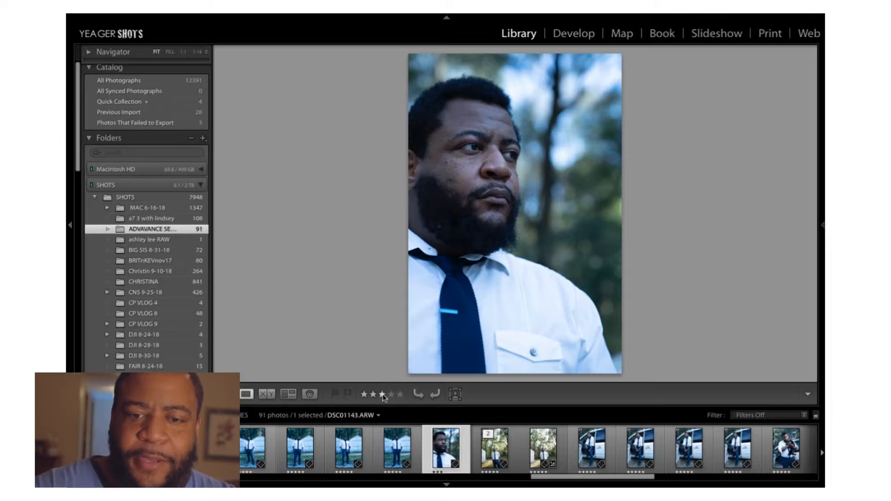
key(9)
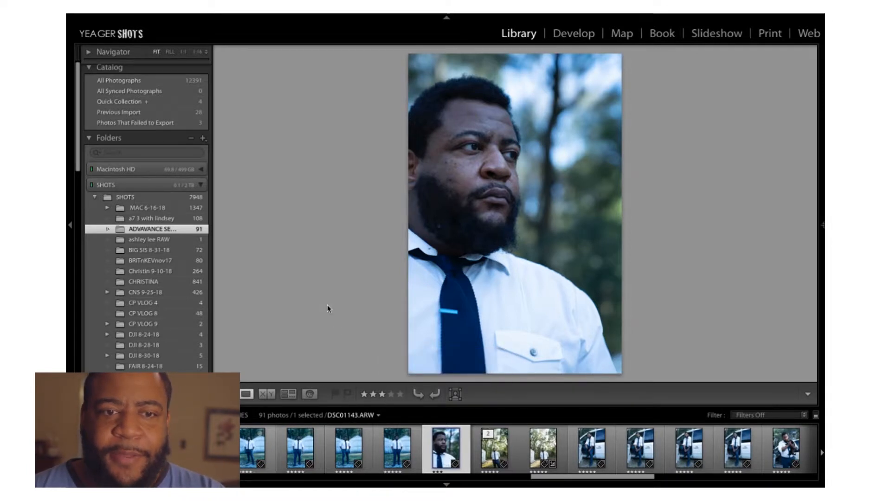
Step: Check the portrait's rating and colour label among the folder's thumbnails, and return to its single-photo view
key(g)
key(j)
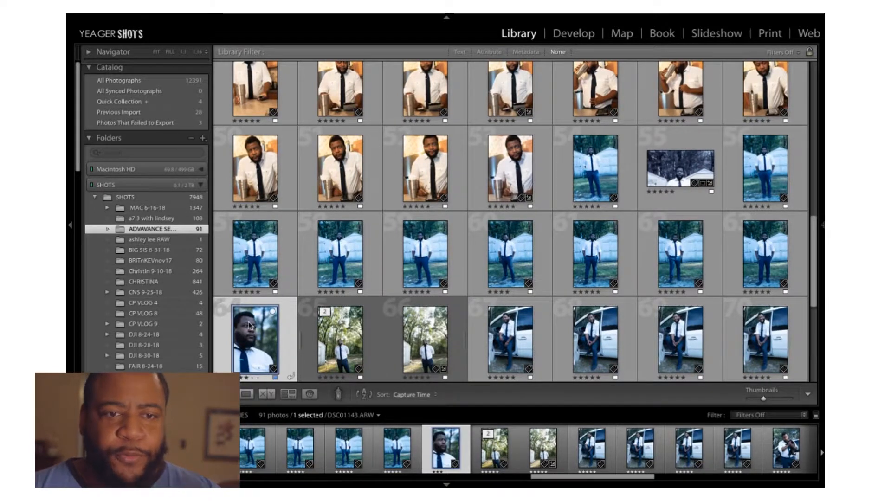
mouse_move(250, 326)
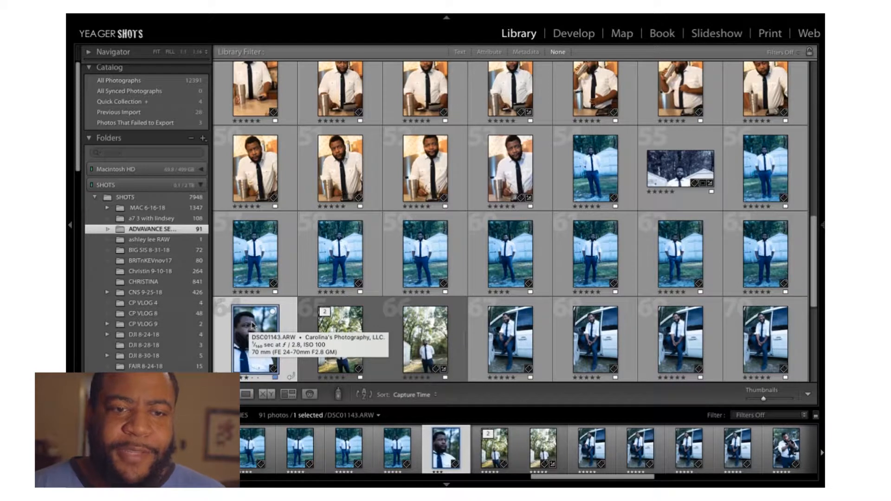
double_click(253, 325)
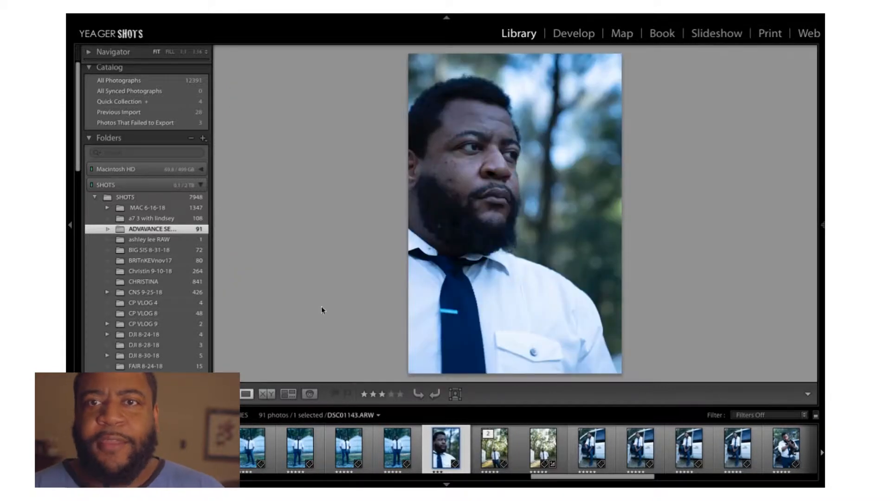
Step: Open the portrait for developing, widen the adjustments area and hide the presets area
click(582, 37)
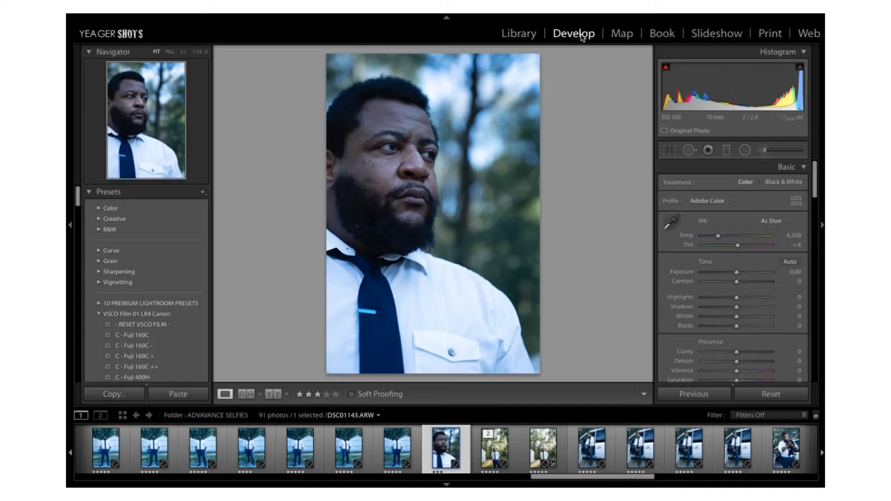
key(shift+Tab)
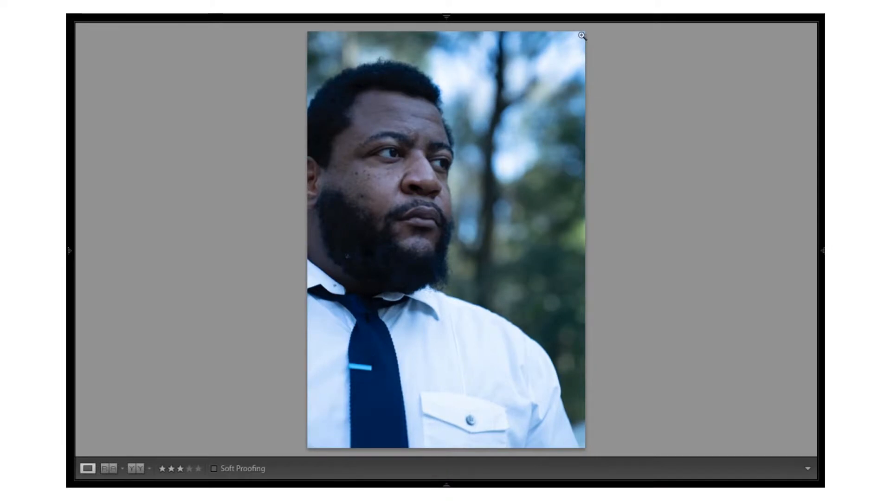
key(shift+Tab)
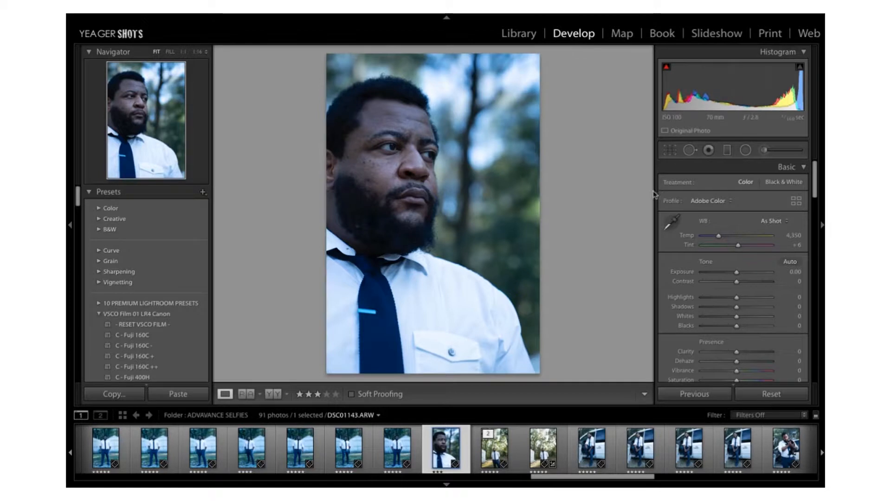
drag(630, 190, 626, 187)
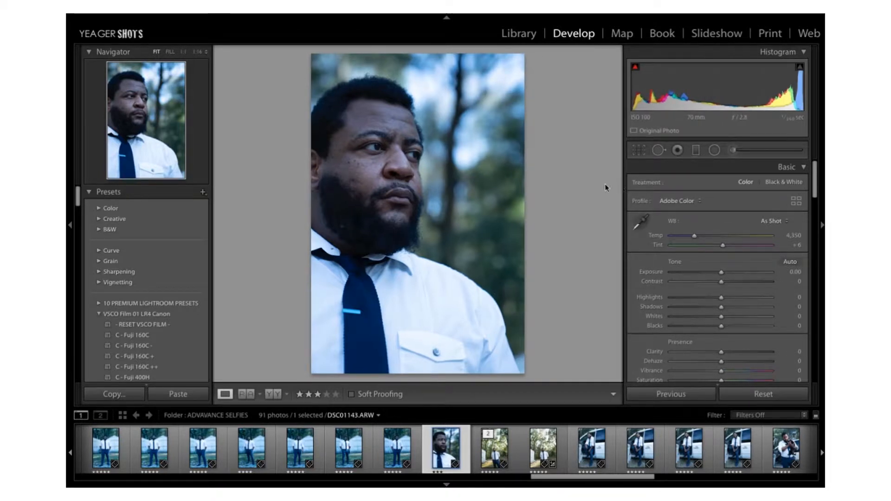
click(169, 208)
click(69, 225)
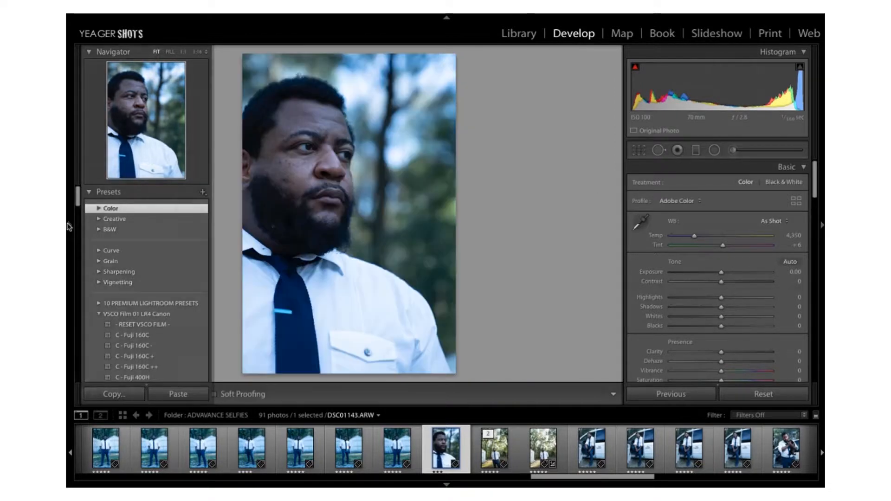
click(69, 226)
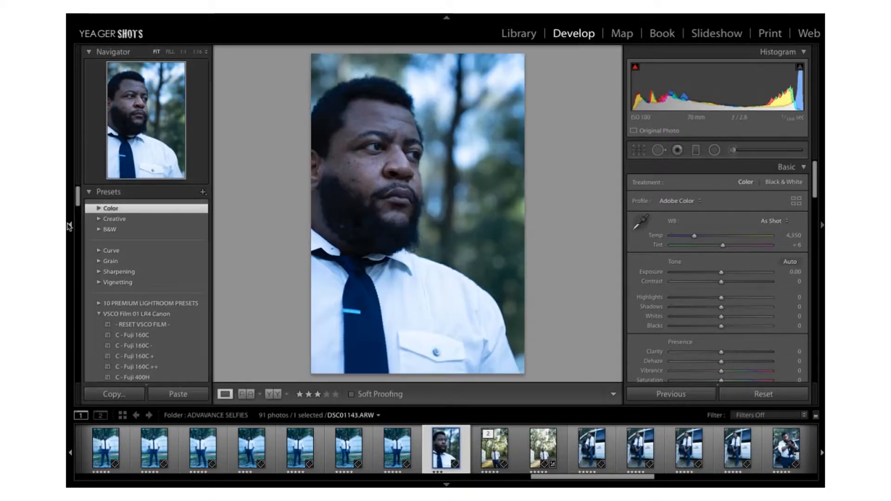
click(69, 226)
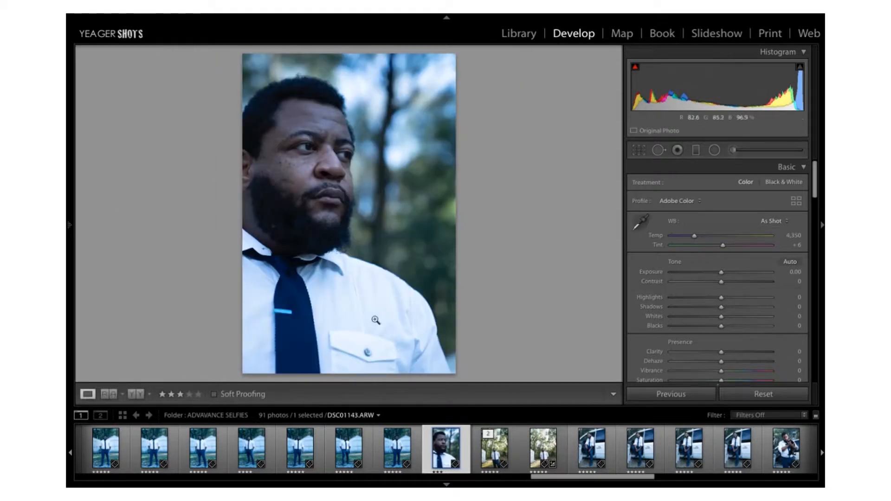
Step: Sample the white balance from the white shirt, set Temp to 12,304, Shadows to +17 and Blacks to +12
click(631, 223)
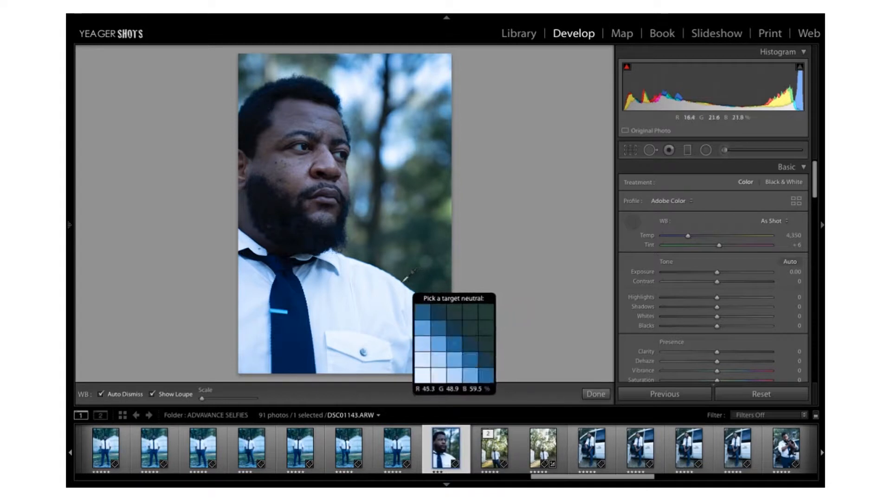
click(385, 299)
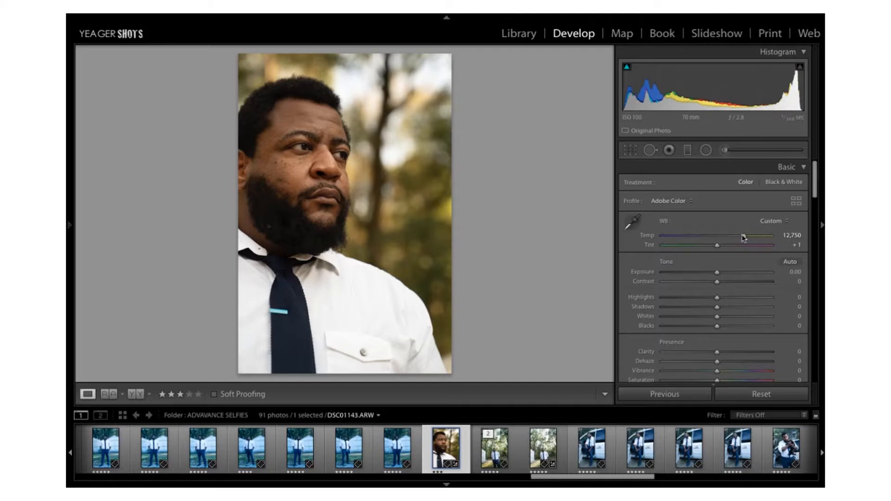
drag(743, 238, 742, 238)
drag(718, 310, 727, 310)
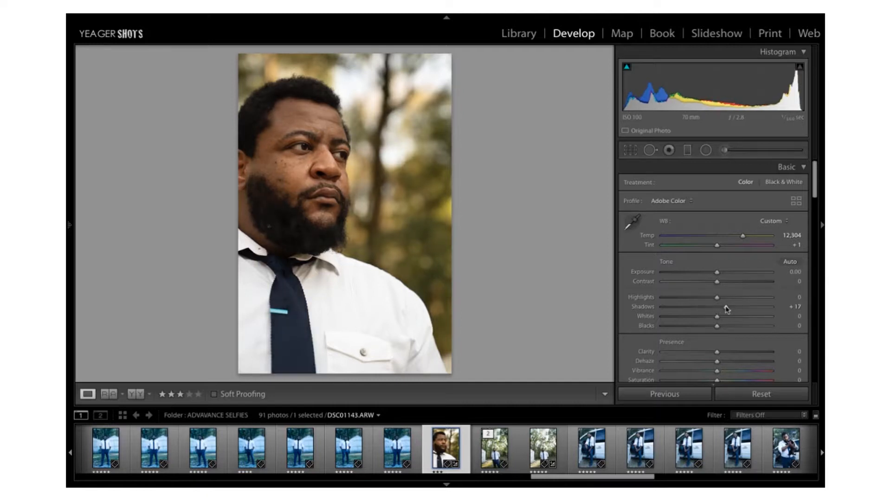
drag(717, 328, 723, 329)
Step: Compare the portrait with and without lens profile corrections, leave them off, and enable Remove Chromatic Aberration
scroll(711, 313, down, 3)
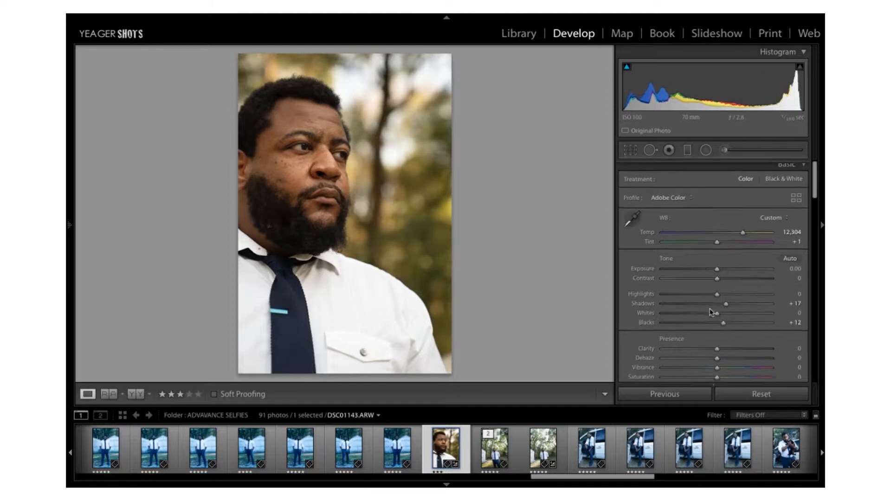
scroll(711, 312, down, 5)
drag(814, 231, 802, 332)
scroll(788, 321, down, 2)
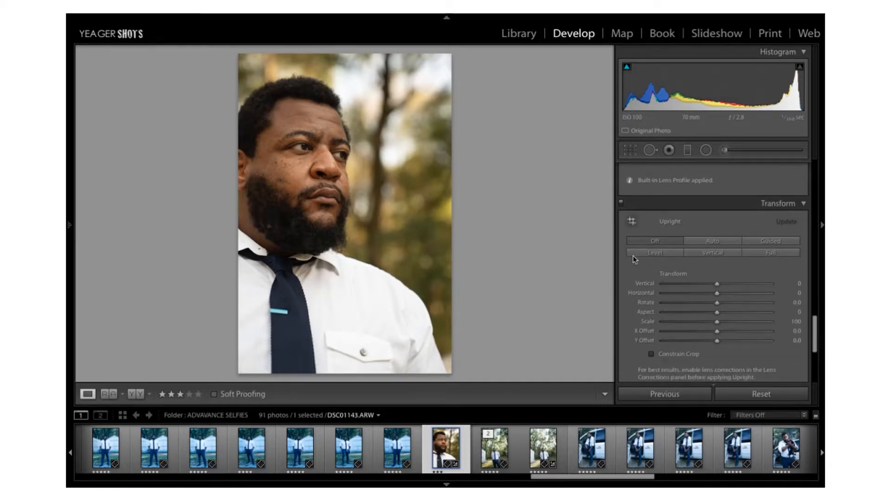
scroll(673, 332, down, 5)
scroll(673, 333, up, 7)
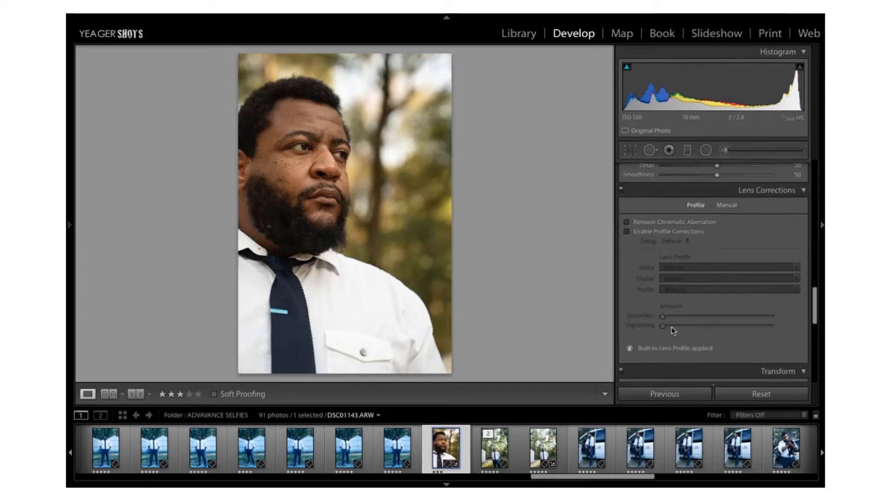
click(627, 236)
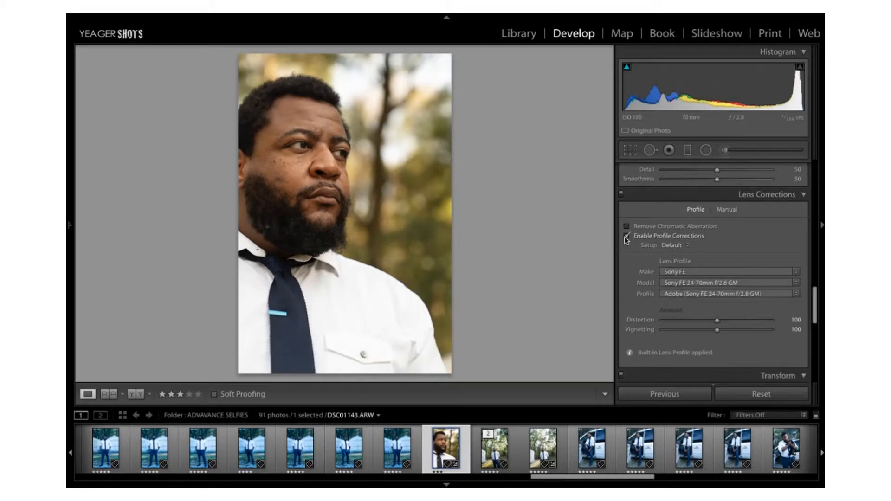
click(627, 237)
click(626, 236)
click(626, 236)
click(626, 237)
click(626, 237)
click(626, 227)
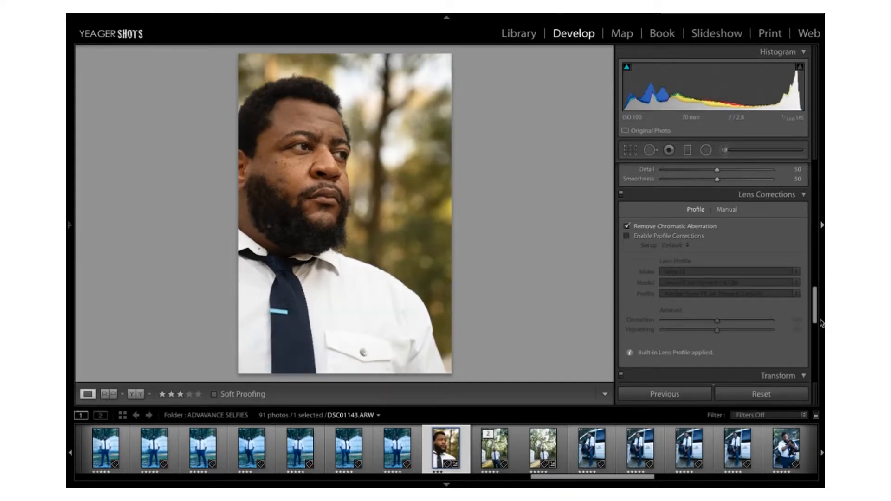
drag(815, 316, 803, 185)
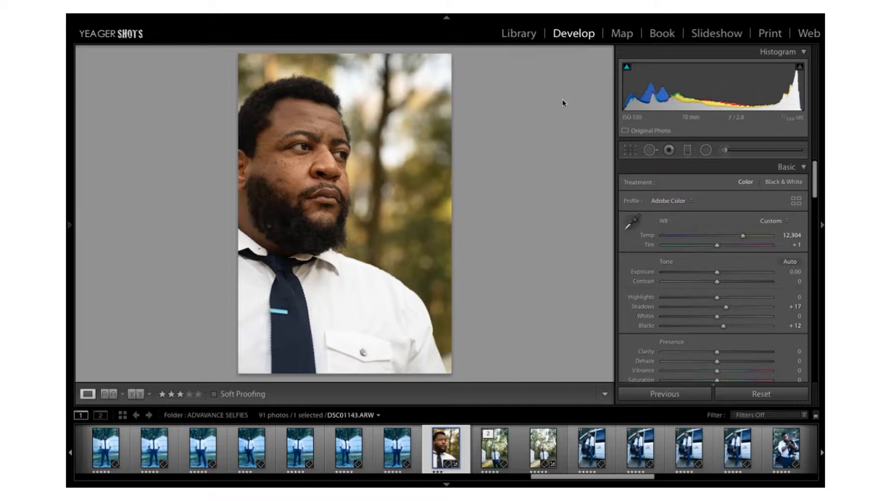
Step: Send the portrait to Adobe Photoshop CC 2018 for editing and duplicate its Background layer
mouse_move(446, 14)
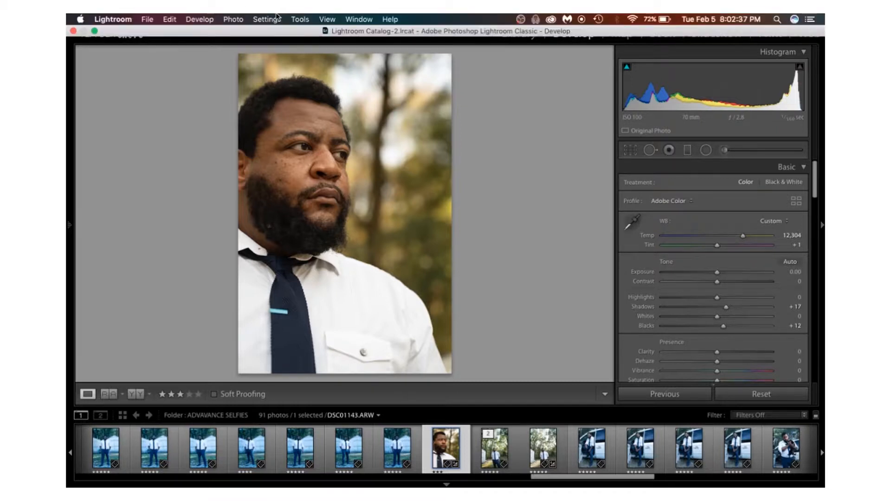
click(232, 18)
mouse_move(241, 74)
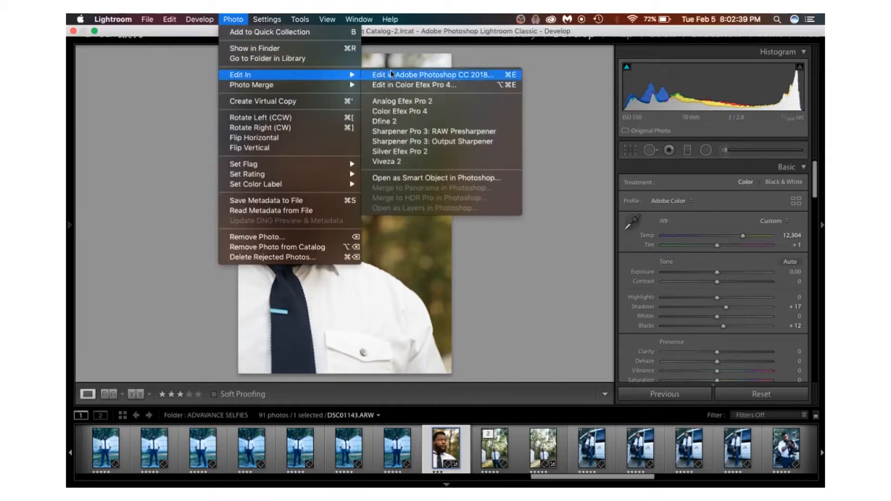
click(405, 75)
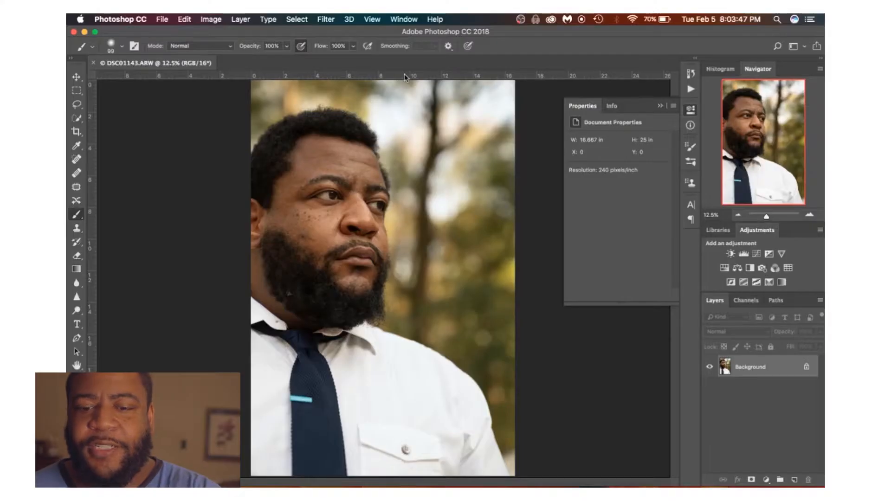
key(super+j)
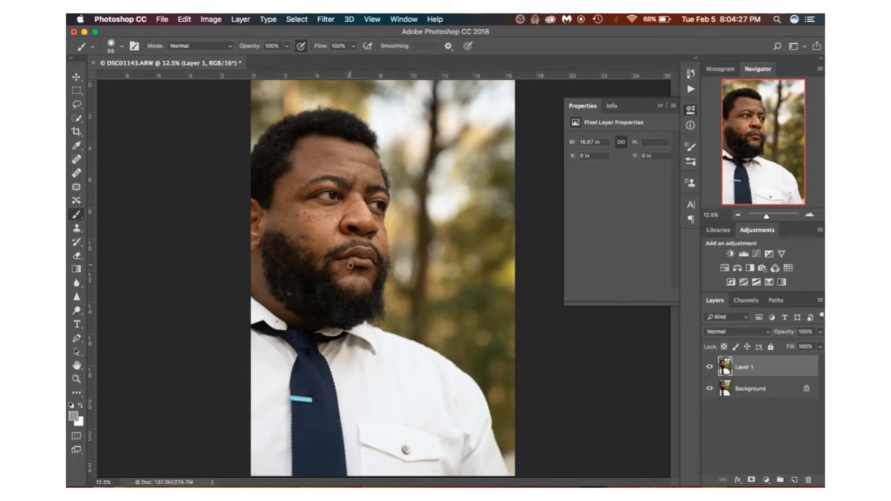
Step: Examine the light mark in the beard up close at 50% zoom
key(z)
click(300, 288)
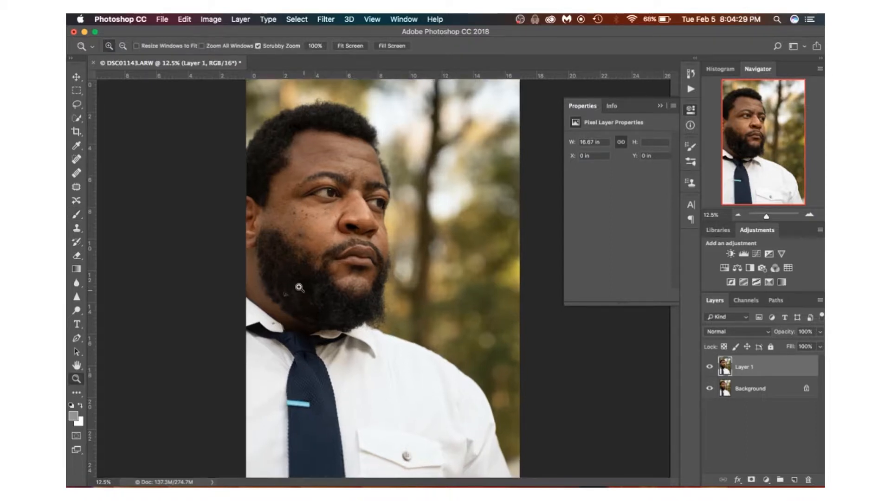
click(299, 287)
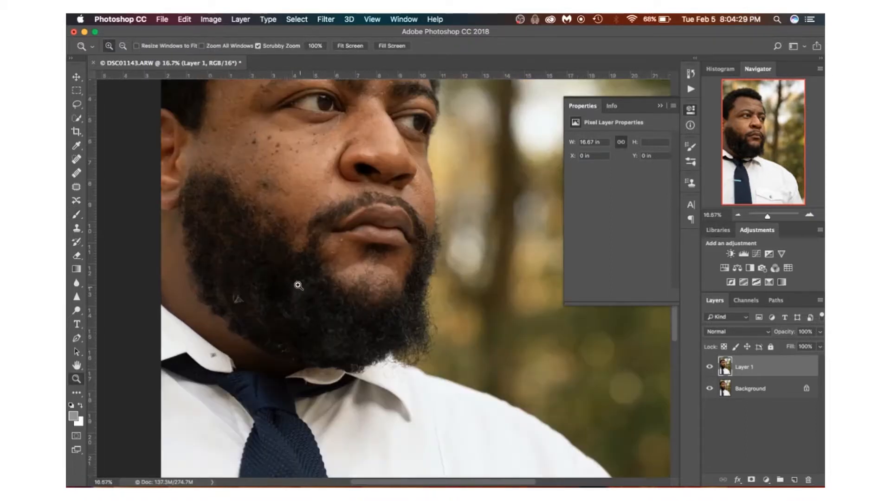
click(273, 297)
click(253, 301)
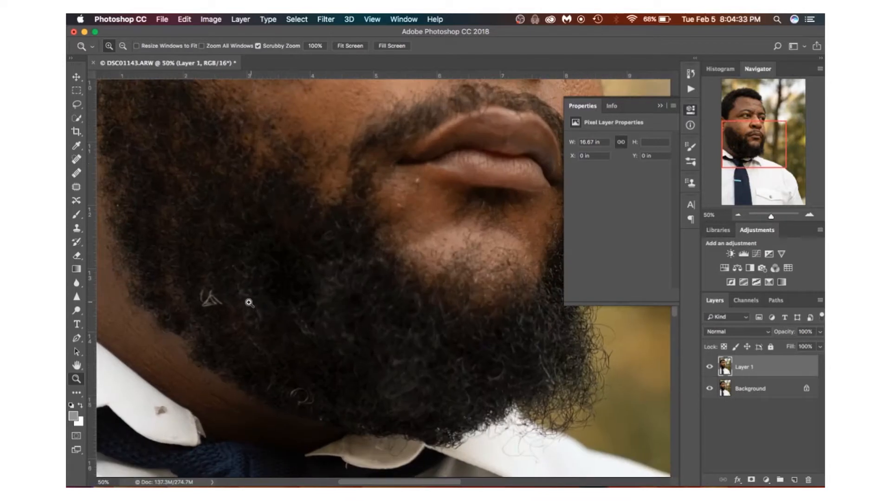
key(b)
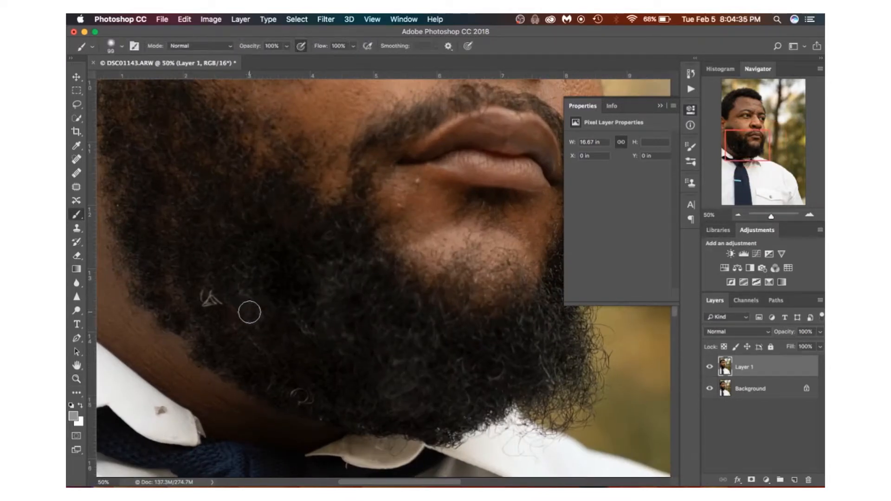
drag(248, 318, 301, 272)
key(super+r)
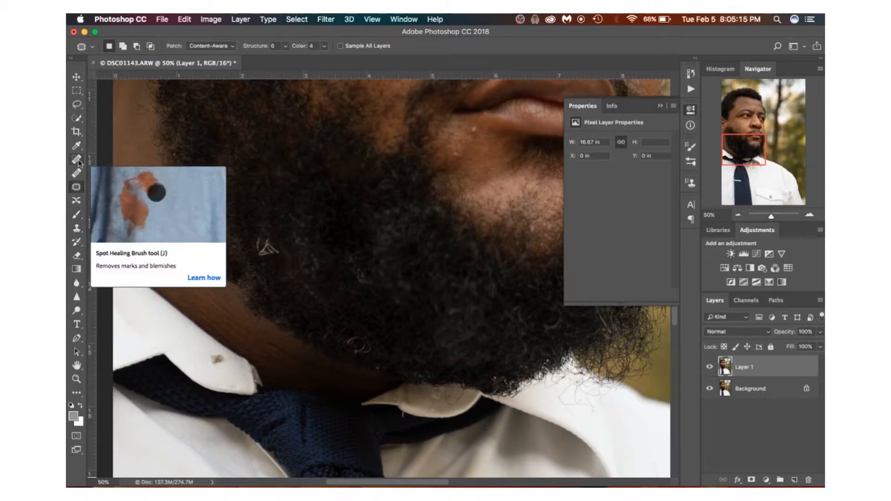
Step: Try the Spot Healing Brush on the beard's light mark, undo it, and cover the mark with nearby dark hair using the Patch tool
click(78, 163)
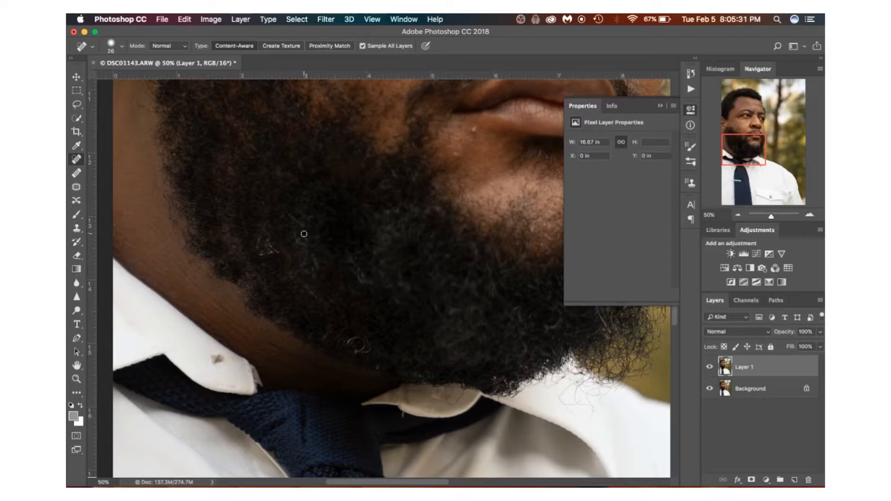
key(super+z)
click(77, 187)
mouse_move(250, 238)
mouse_down()
mouse_move(261, 262)
mouse_move(281, 259)
mouse_move(275, 240)
mouse_move(249, 243)
mouse_move(275, 251)
mouse_move(290, 204)
mouse_up()
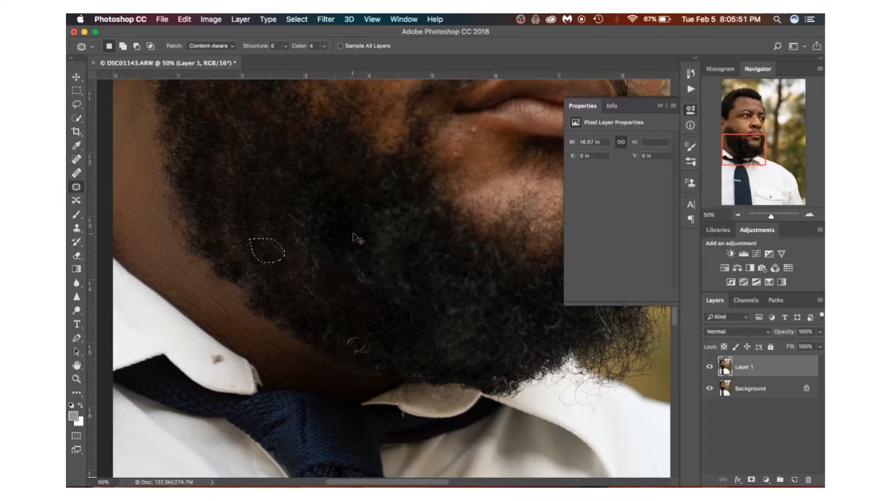
Step: Clear the selection around the patched beard area and check the retouch against the whole portrait
key(super+d)
key(z)
alt+click(373, 269)
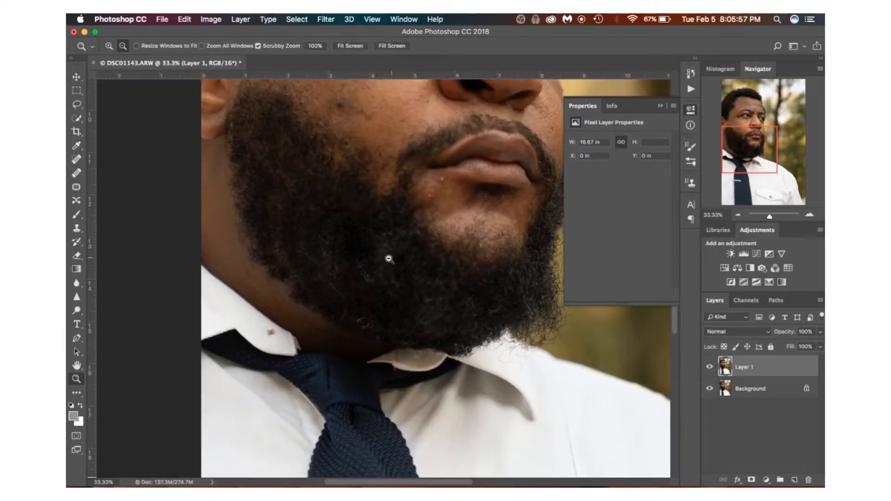
alt+click(391, 259)
alt+click(366, 252)
alt+click(439, 218)
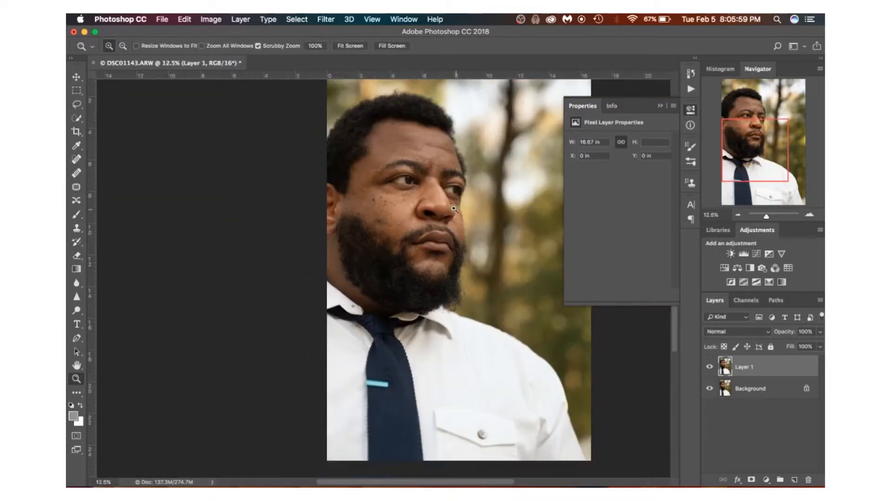
Step: Patch the light spot below the corner of the mouth with nearby skin using the Patch tool, and deselect it
click(403, 220)
click(401, 234)
click(413, 244)
click(434, 260)
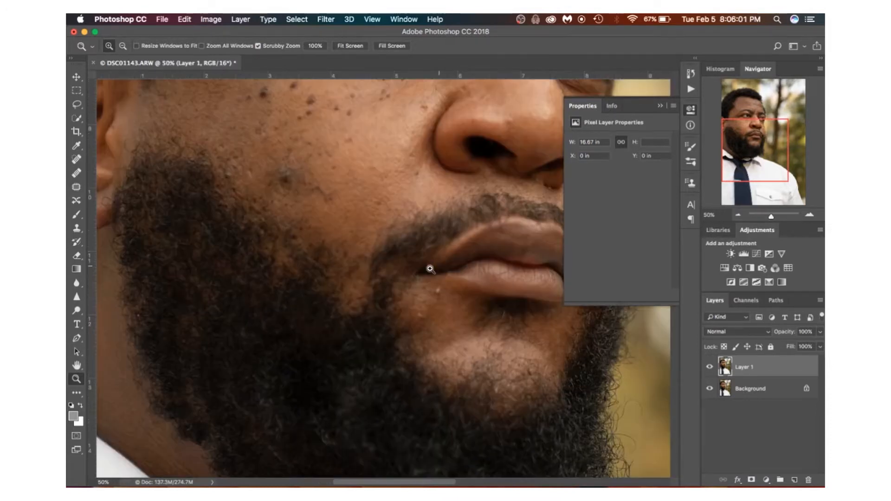
click(434, 266)
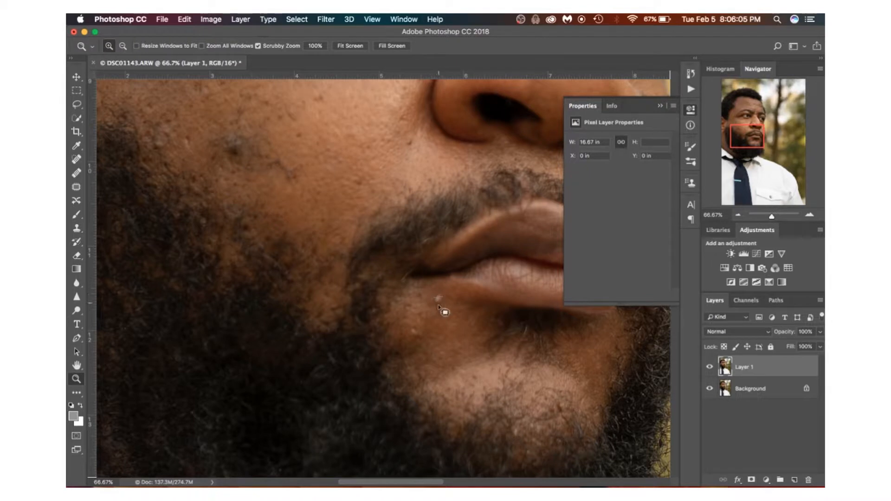
key(j)
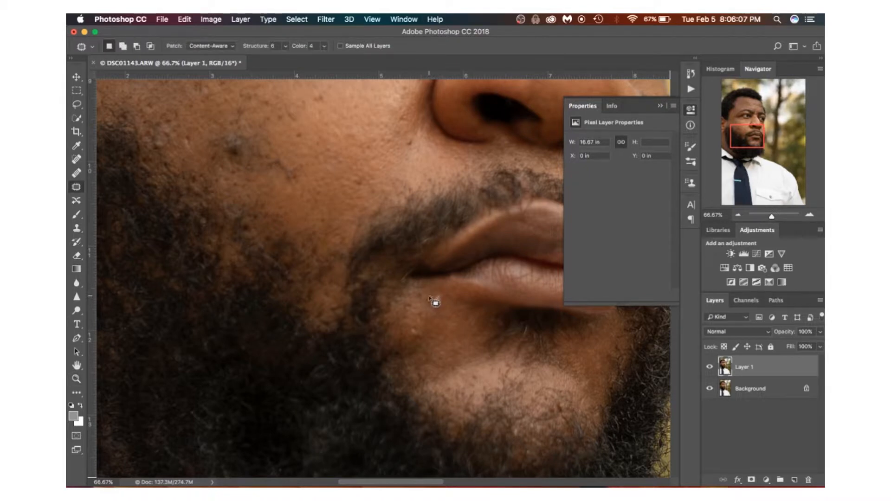
drag(440, 309, 446, 292)
drag(460, 306, 293, 308)
drag(377, 204, 393, 345)
drag(383, 262, 384, 290)
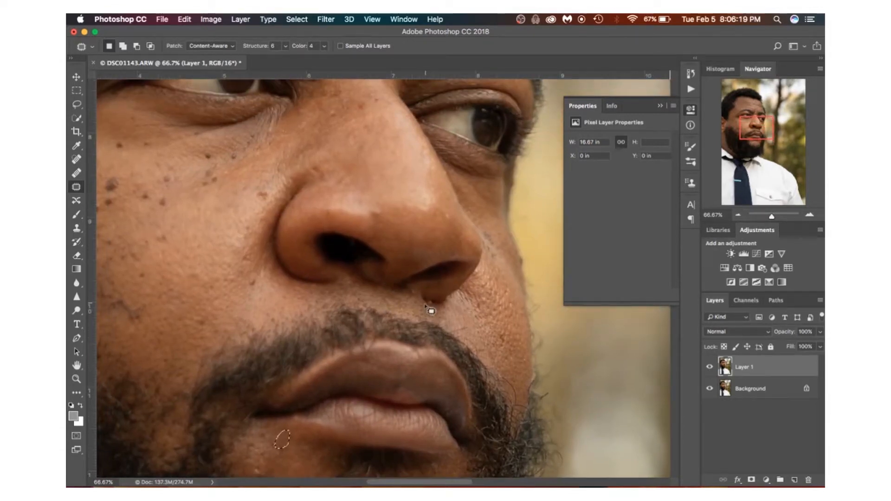
key(super+d)
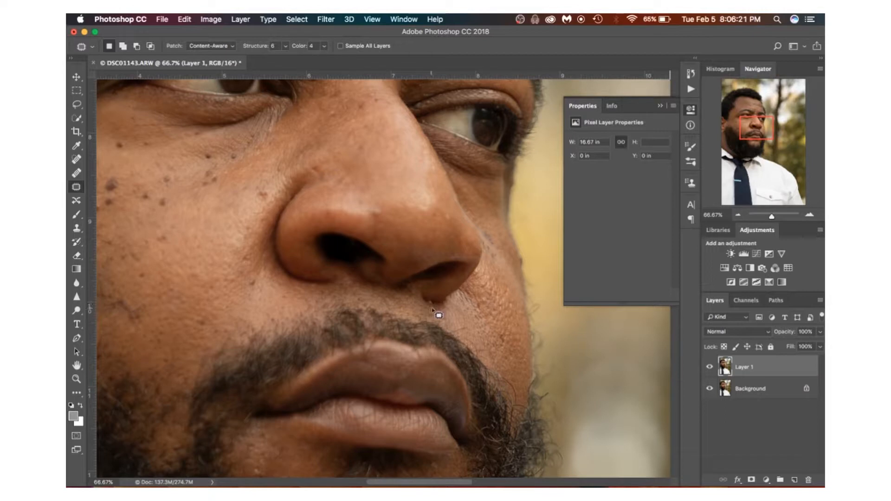
Step: Patch the small mark beneath the nostril, compare the area with and without the patch, and clear the selection
super+click(432, 303)
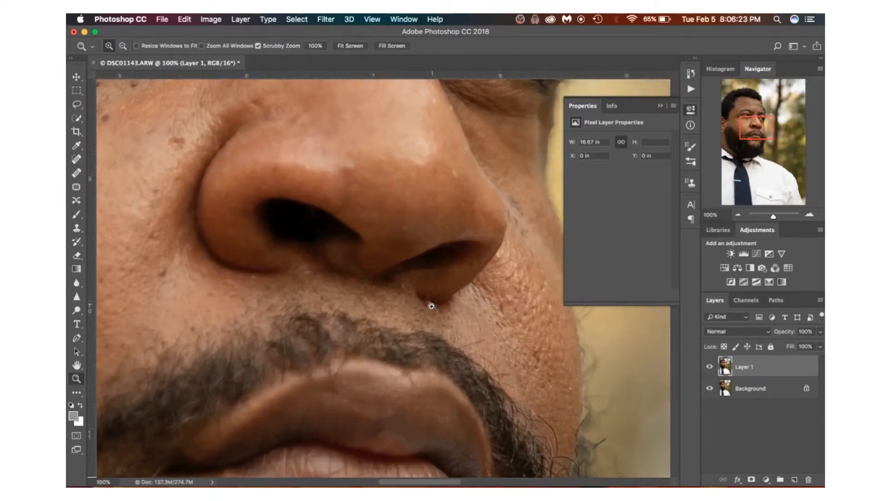
super+click(431, 304)
super+click(432, 303)
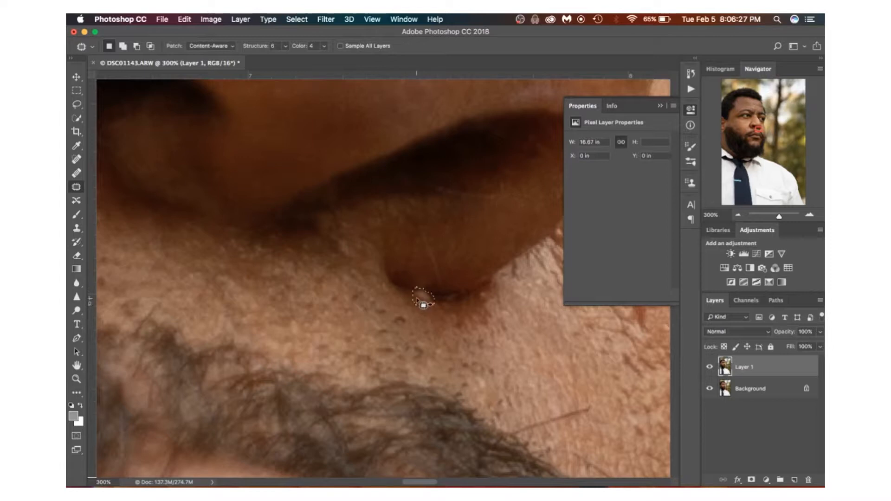
drag(445, 305, 457, 306)
key(super+z)
key(super+z)
key(super+z)
key(super+z)
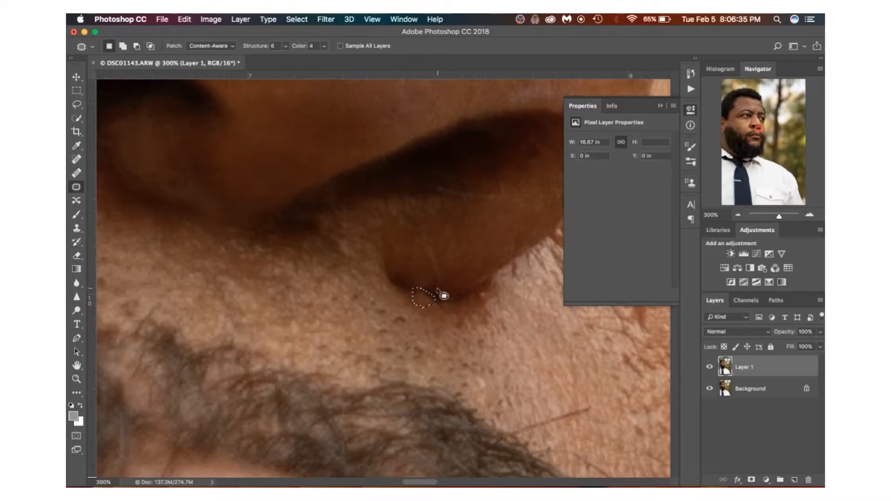
key(super+d)
Step: Examine the dark spots on the cheek and around the nose up close and in the context of the face
key(z)
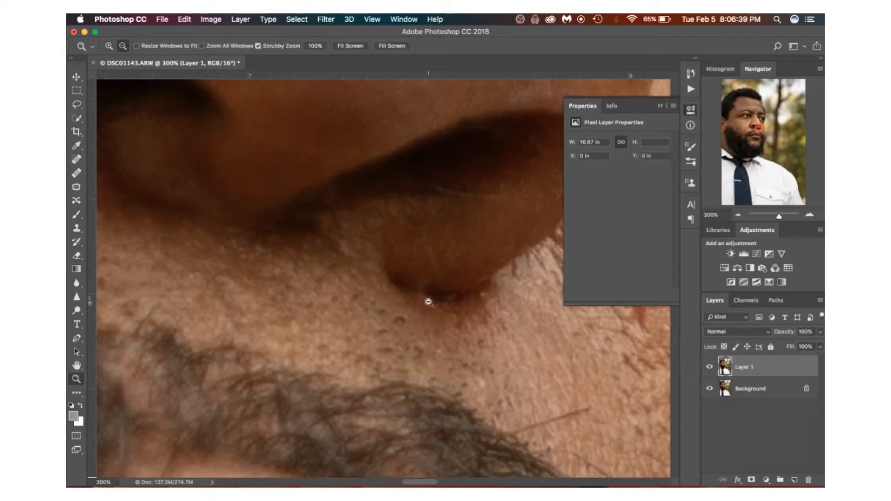
alt+click(434, 294)
alt+click(438, 284)
alt+click(434, 277)
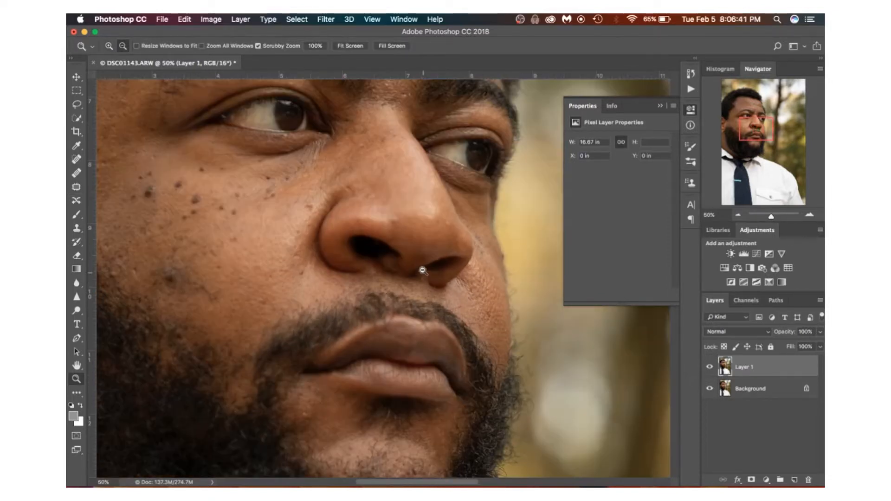
alt+click(422, 269)
key(j)
drag(378, 287, 487, 273)
mouse_move(385, 256)
mouse_down()
mouse_move(370, 258)
mouse_move(378, 258)
mouse_up()
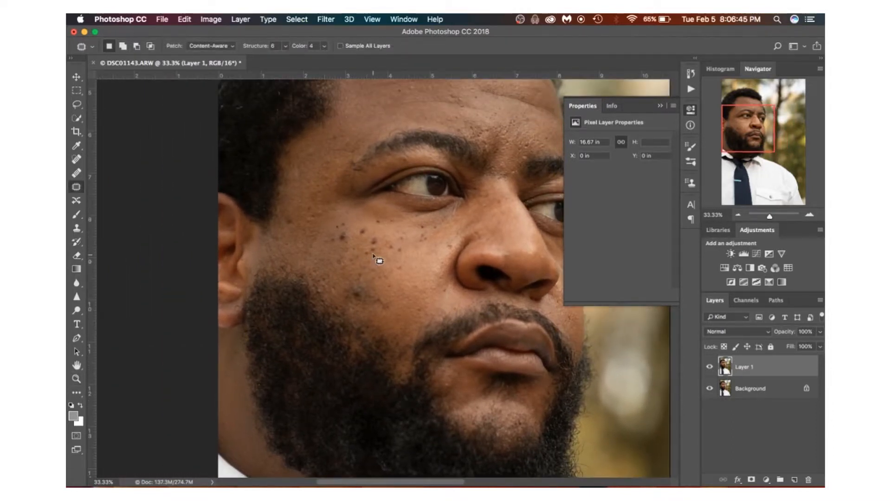
key(z)
click(372, 259)
click(372, 258)
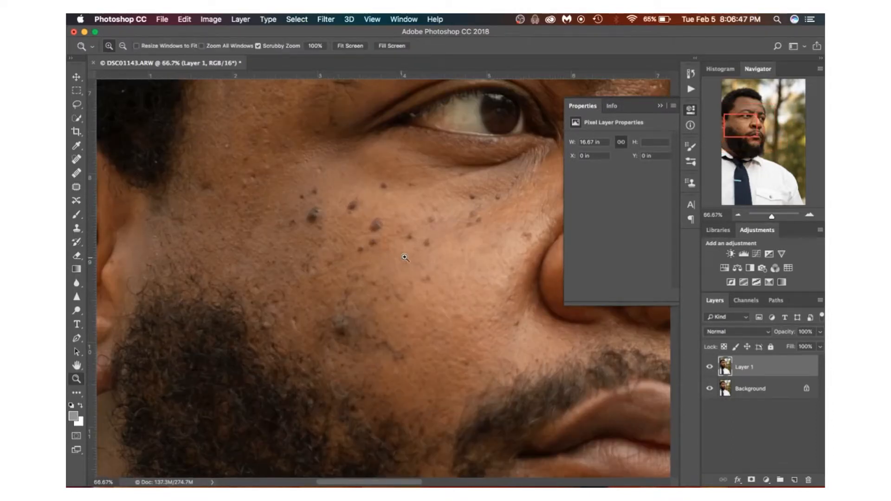
key(j)
drag(428, 259, 331, 296)
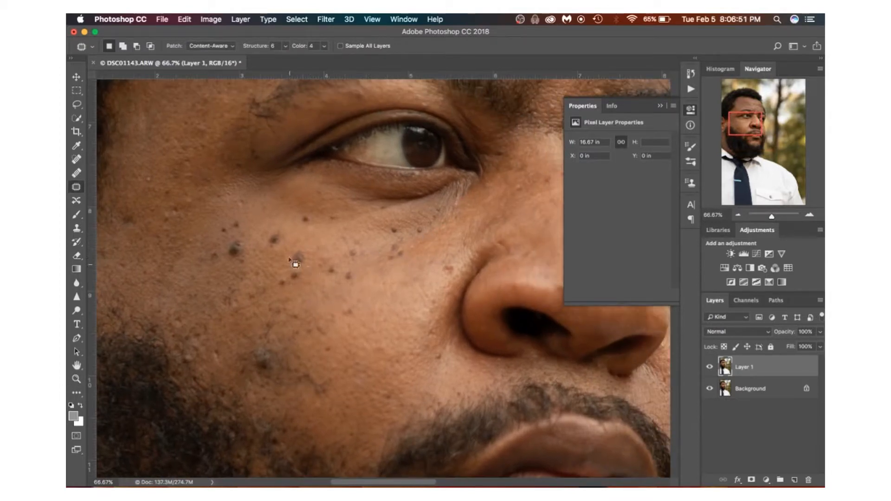
drag(397, 244, 317, 270)
key(z)
alt+click(358, 273)
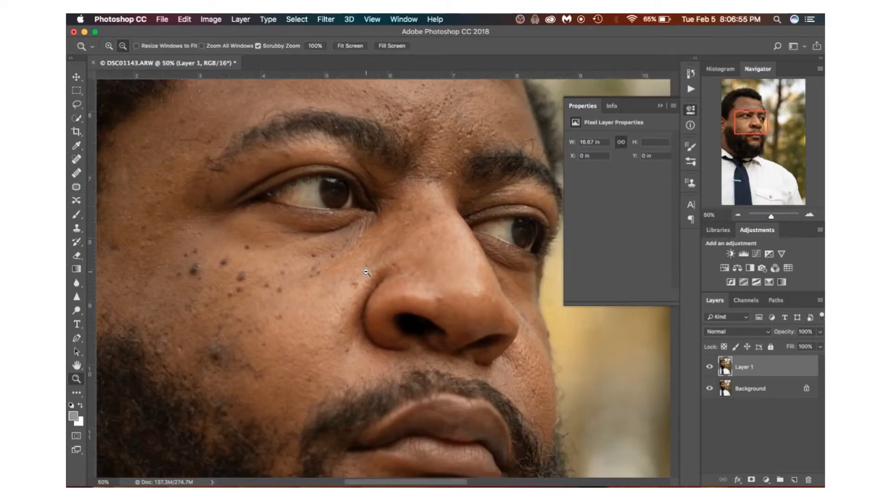
alt+click(359, 273)
key(j)
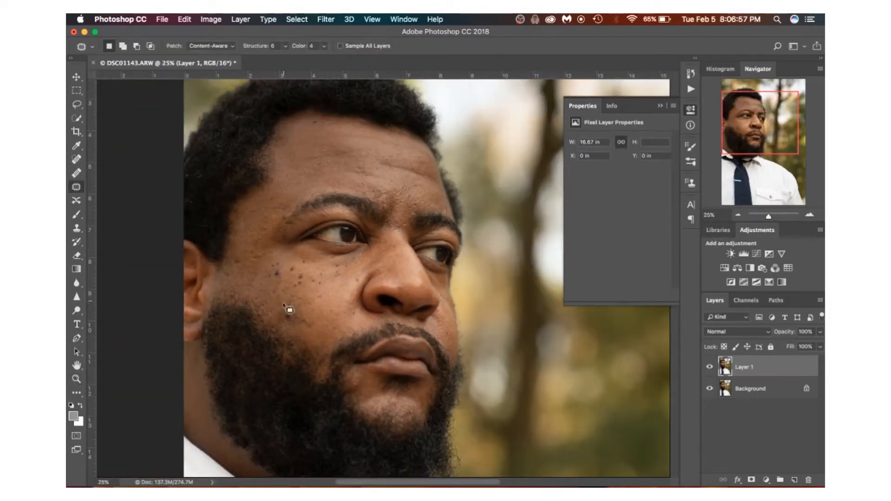
drag(308, 292, 341, 275)
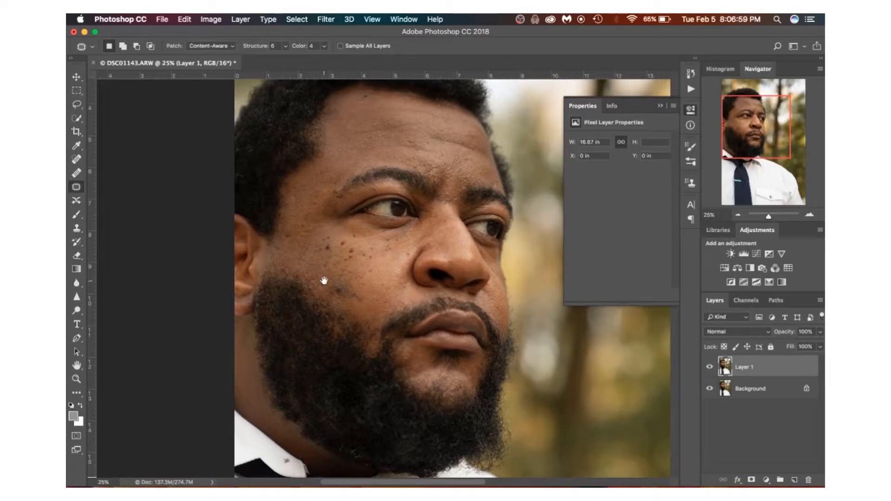
Step: Patch the large dark blemish on the cheek just above the beard with clean neighbouring skin
key(z)
click(325, 280)
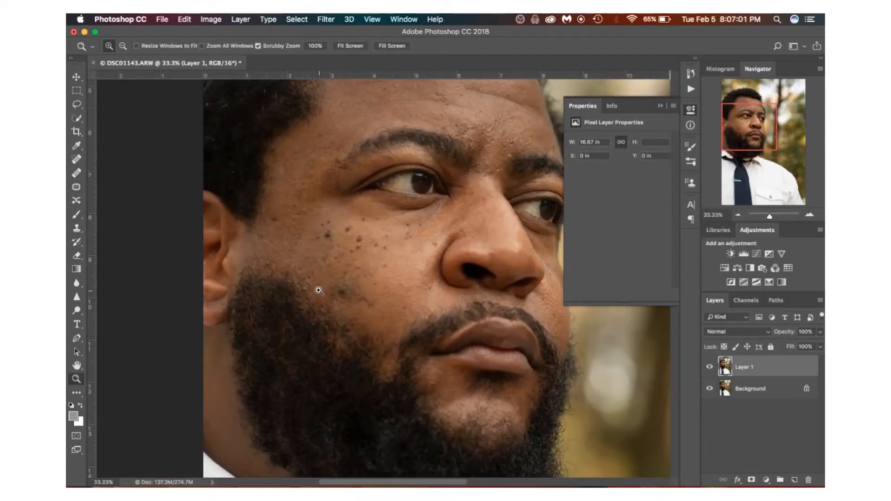
click(318, 283)
click(327, 283)
key(j)
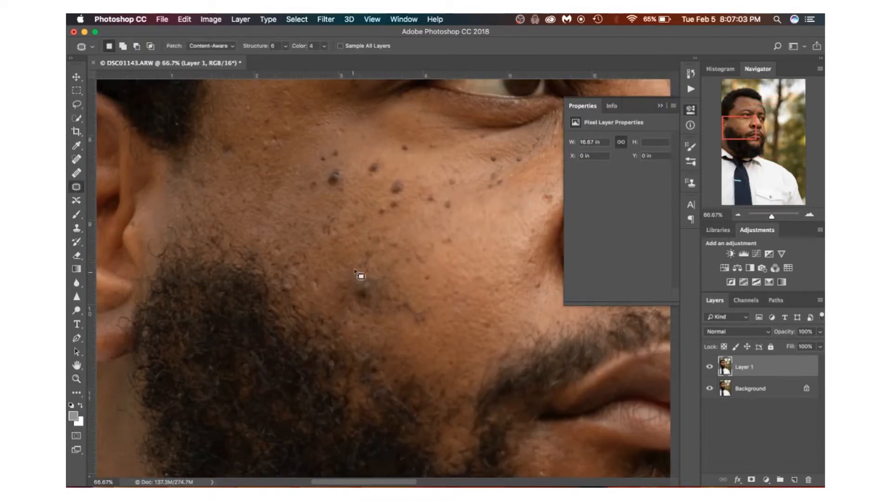
mouse_move(359, 279)
mouse_down()
mouse_move(346, 305)
mouse_move(378, 301)
mouse_move(383, 290)
mouse_move(373, 276)
mouse_move(348, 286)
mouse_move(411, 316)
mouse_up()
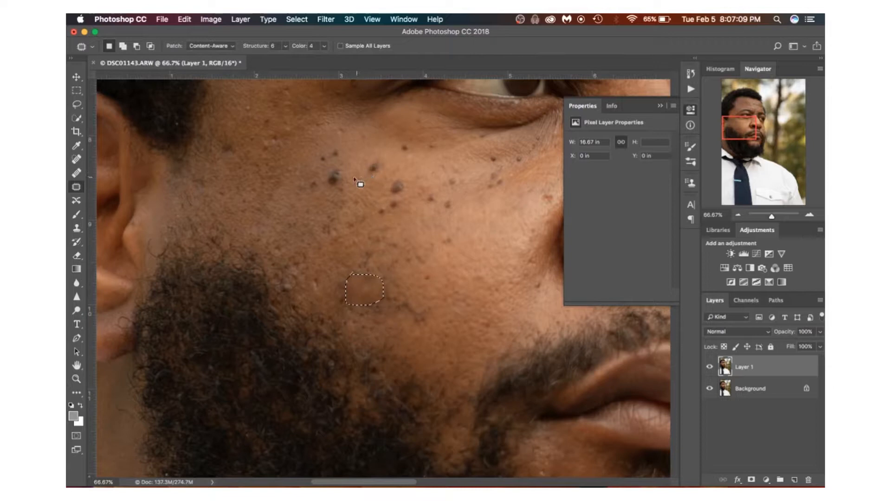
Step: Patch the most prominent dark moles on the upper cheek and the small spot below the eye's inner corner, and deselect
mouse_move(334, 164)
mouse_down()
mouse_move(323, 180)
mouse_move(333, 190)
mouse_move(350, 179)
mouse_move(344, 164)
mouse_move(329, 164)
mouse_move(315, 206)
mouse_up()
click(392, 182)
mouse_move(394, 170)
mouse_down()
mouse_move(382, 197)
mouse_move(401, 194)
mouse_move(407, 182)
mouse_move(392, 175)
mouse_move(379, 184)
mouse_move(390, 187)
mouse_move(358, 203)
mouse_up()
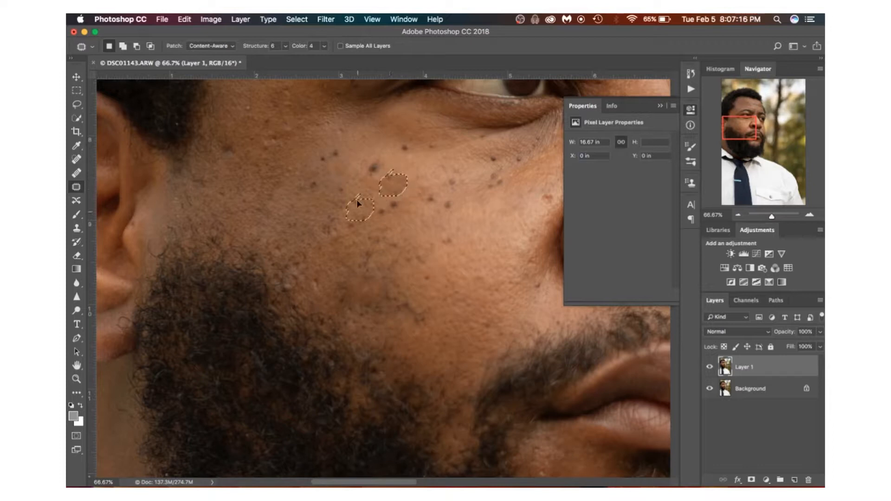
click(373, 162)
mouse_move(363, 159)
mouse_down()
mouse_move(368, 180)
mouse_move(381, 169)
mouse_move(376, 159)
mouse_move(356, 169)
mouse_move(371, 170)
mouse_move(360, 191)
mouse_move(408, 209)
mouse_move(385, 205)
mouse_move(391, 214)
mouse_move(374, 197)
mouse_move(386, 214)
mouse_move(373, 206)
mouse_move(380, 229)
mouse_up()
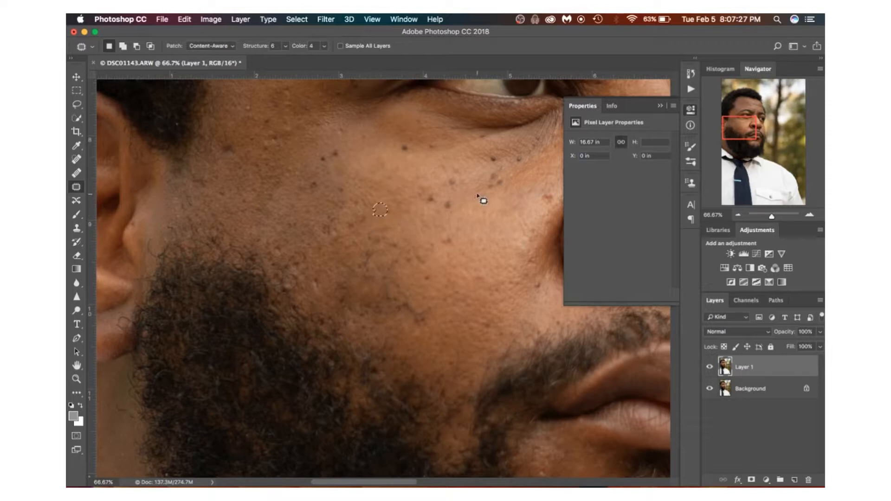
drag(477, 207, 418, 230)
mouse_move(399, 199)
mouse_down()
mouse_move(391, 206)
mouse_move(399, 197)
mouse_move(431, 209)
mouse_move(391, 214)
mouse_up()
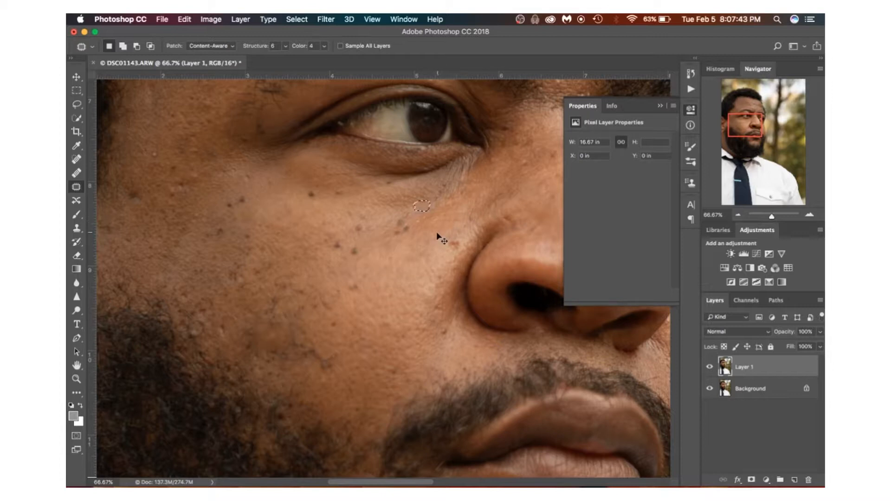
key(super+d)
Step: Switch to the Brush tool and sample a skin tone from the forehead as the foreground colour
key(z)
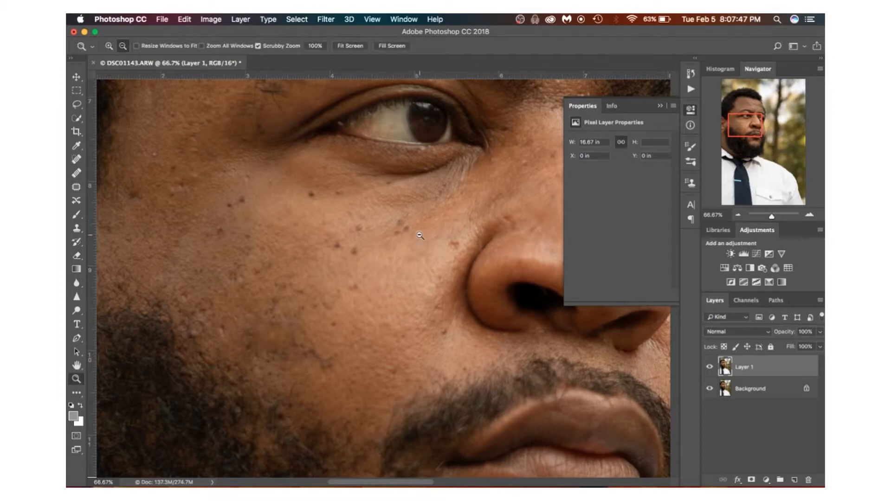
alt+click(425, 242)
alt+click(424, 242)
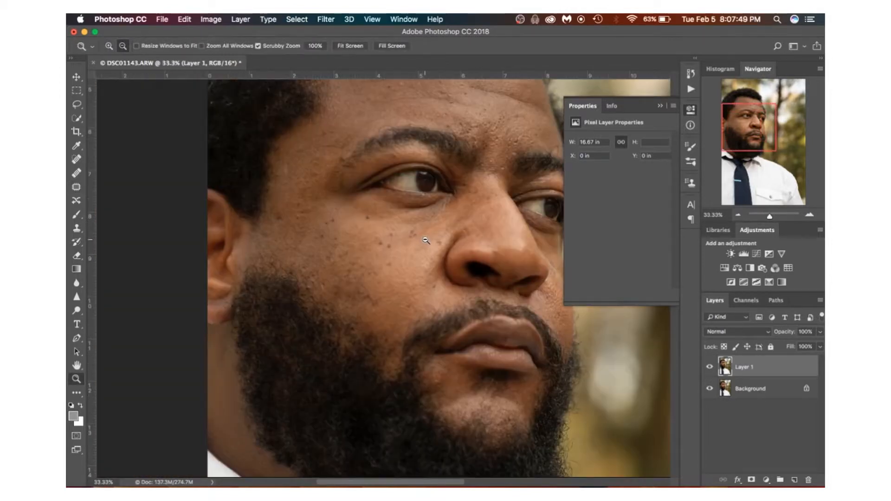
alt+click(423, 238)
key(j)
drag(458, 218, 424, 265)
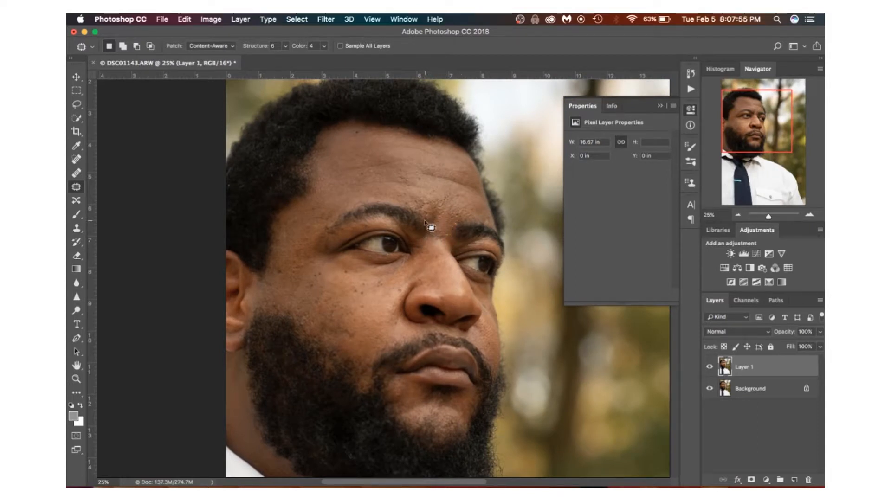
key(z)
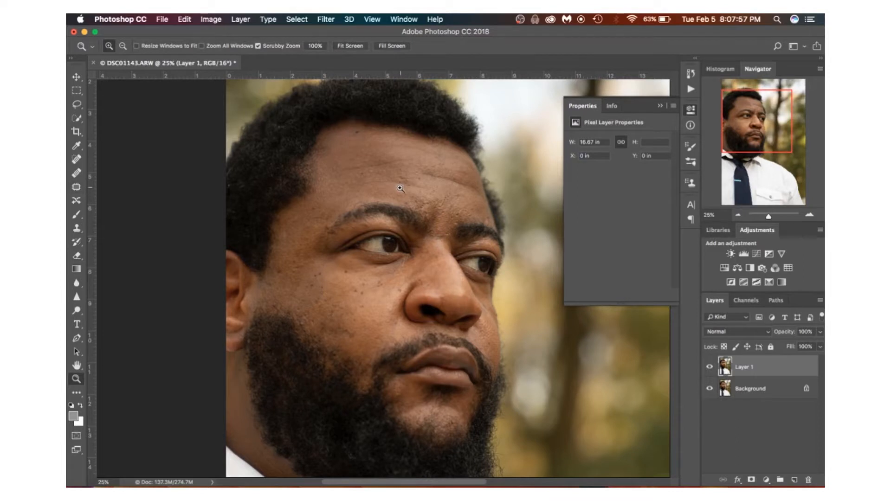
click(404, 191)
click(403, 193)
key(b)
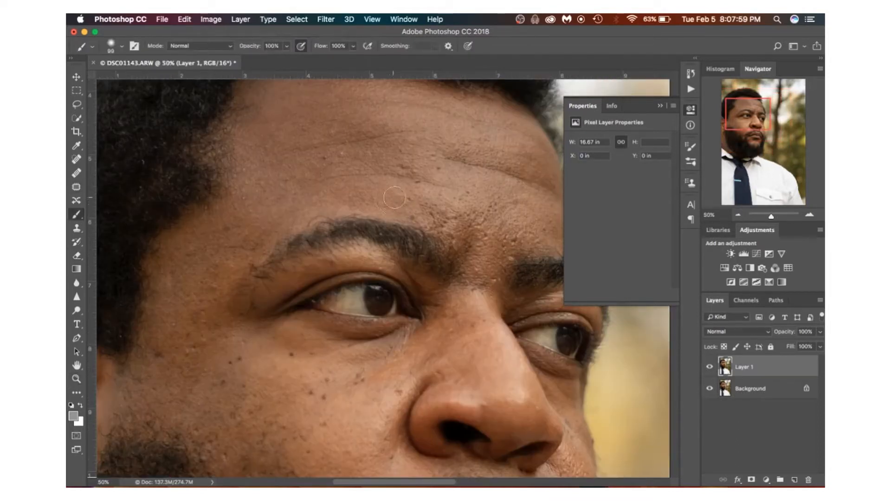
drag(365, 169, 312, 227)
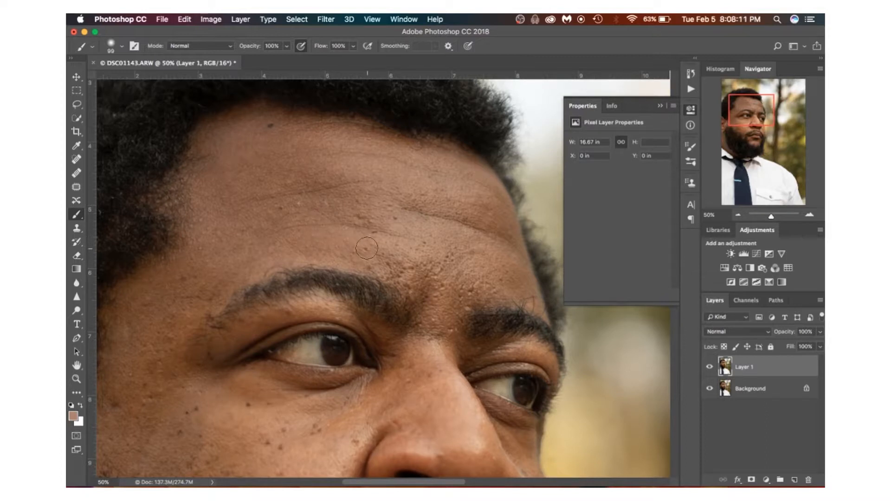
Step: Try painting the sampled skin tone over the bright background beside the hair, and undo the brush strokes
click(537, 124)
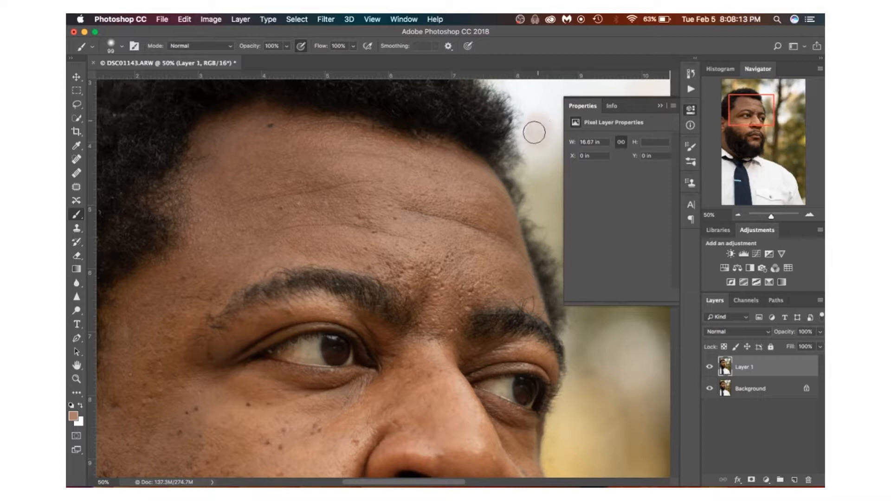
key(z)
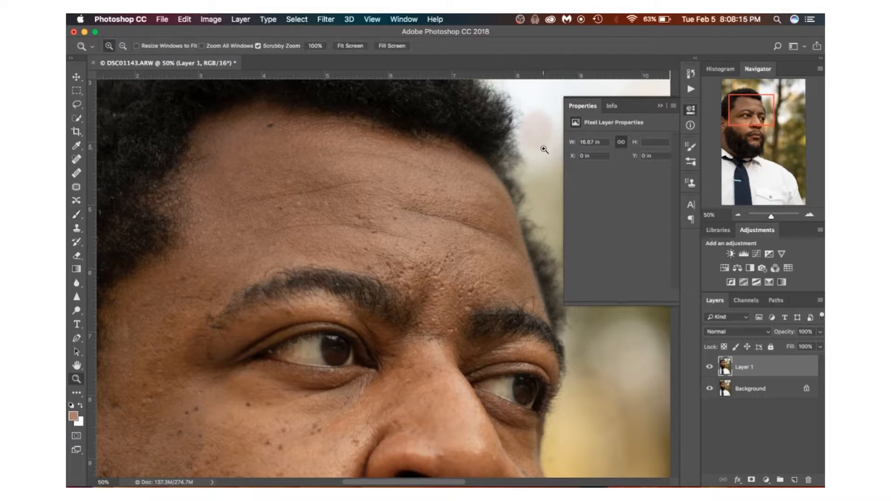
click(544, 150)
click(532, 153)
click(537, 149)
drag(533, 145, 505, 172)
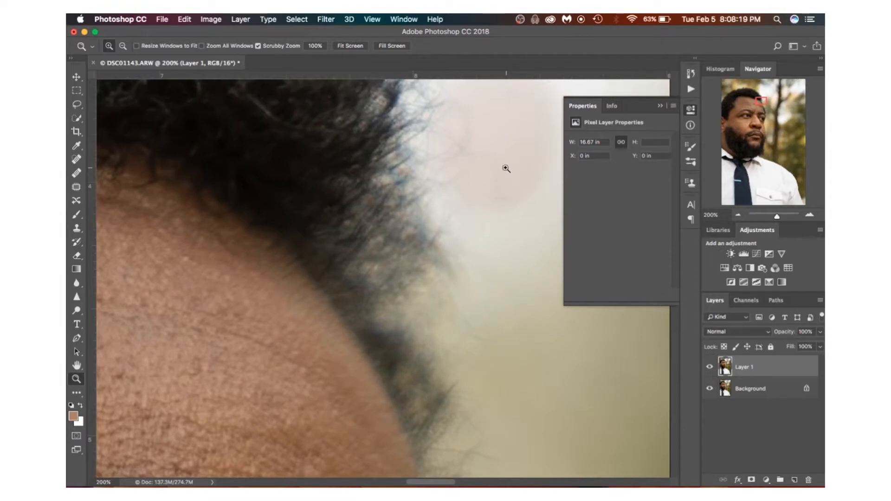
key(b)
mouse_move(495, 179)
mouse_down()
mouse_move(494, 207)
mouse_move(500, 159)
mouse_move(495, 178)
mouse_up()
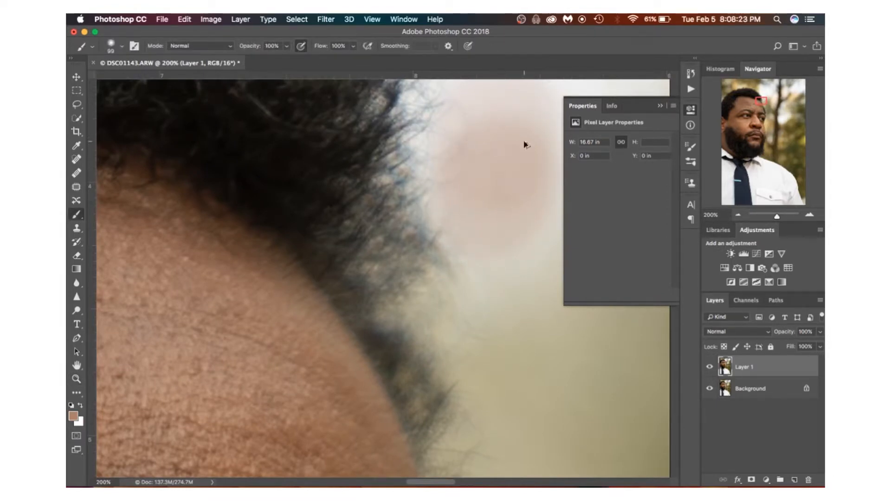
key(super+alt+z)
key(super+alt+z)
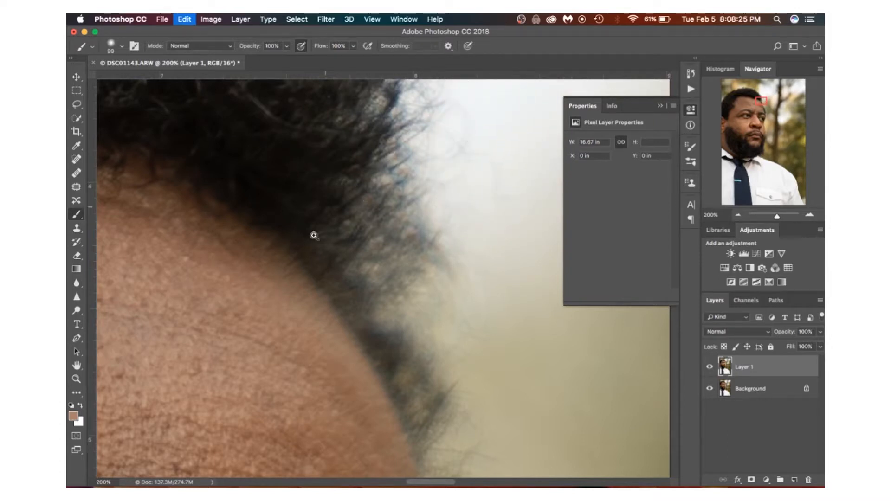
Step: Compare the retouched forehead and cheek with the original by hiding and reshowing Layer 1
alt+super+click(227, 323)
alt+super+click(220, 324)
drag(156, 400, 295, 239)
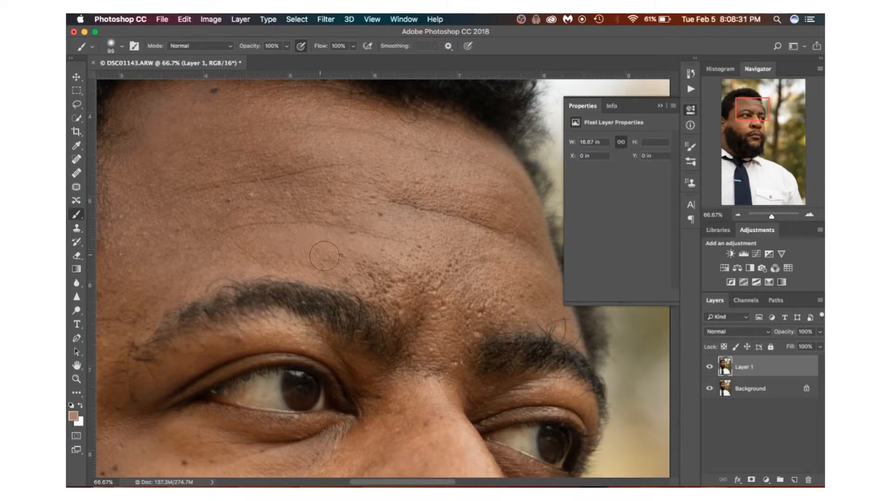
mouse_move(423, 317)
mouse_down()
mouse_move(433, 298)
mouse_move(417, 335)
mouse_move(420, 361)
mouse_up()
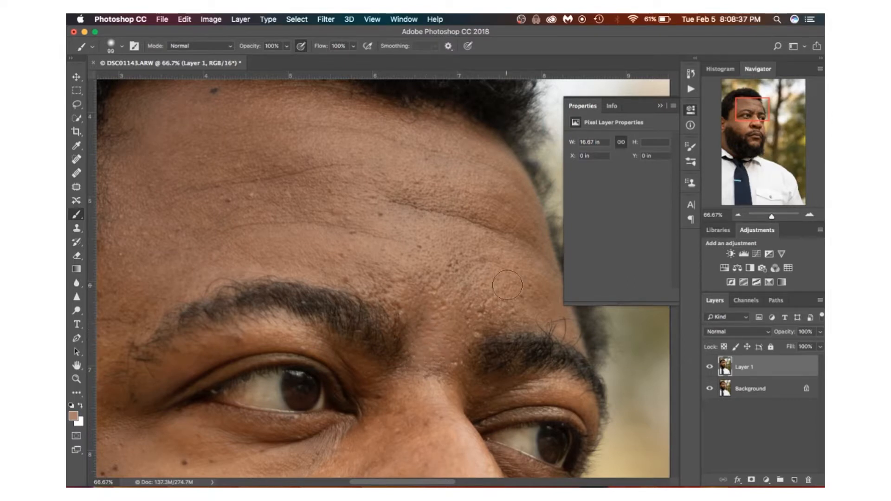
key(z)
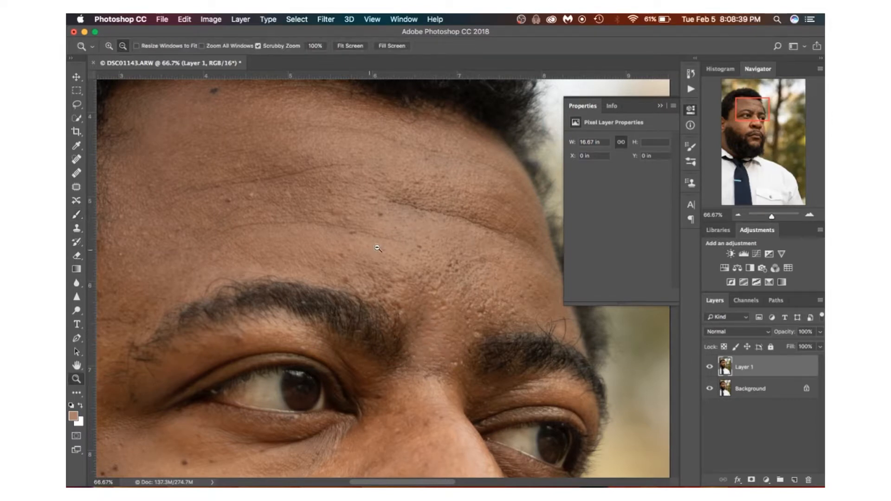
alt+click(356, 241)
alt+click(356, 241)
key(b)
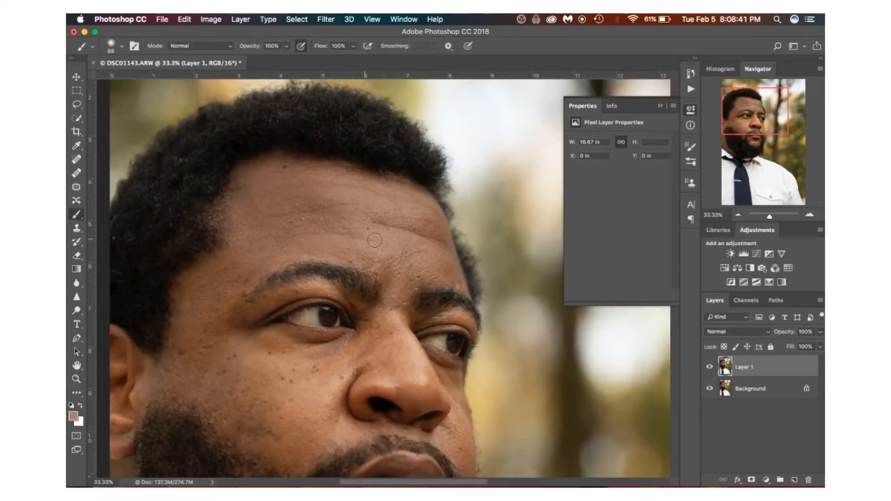
click(708, 367)
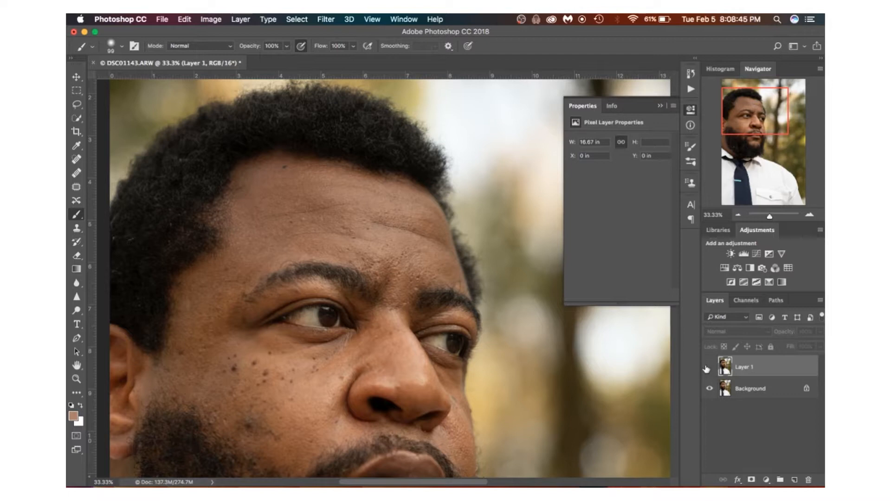
click(709, 367)
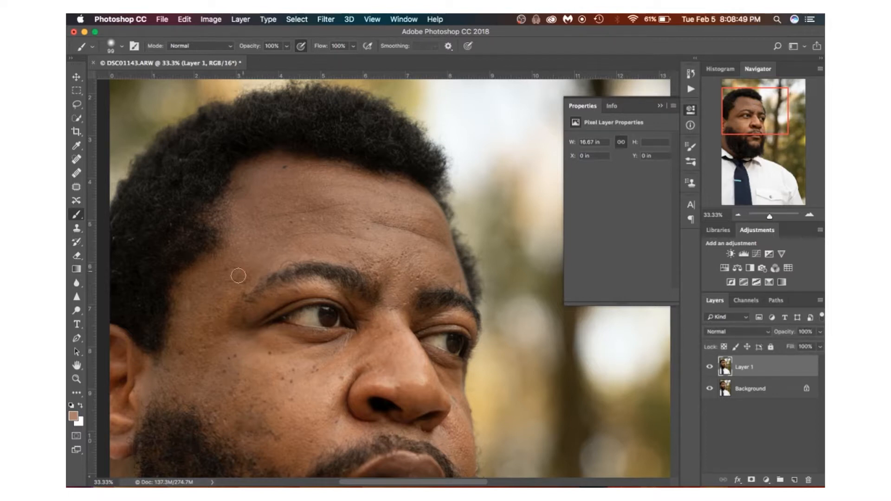
Step: Set the brush opacity to 33% and sample a skin tone from the temple beside the nearer eye
drag(221, 302, 285, 202)
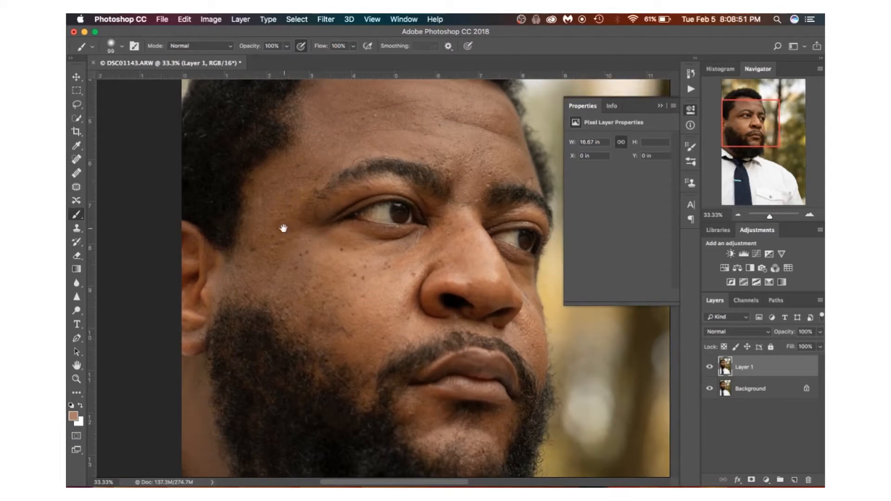
alt+click(261, 236)
click(286, 46)
drag(284, 59, 257, 63)
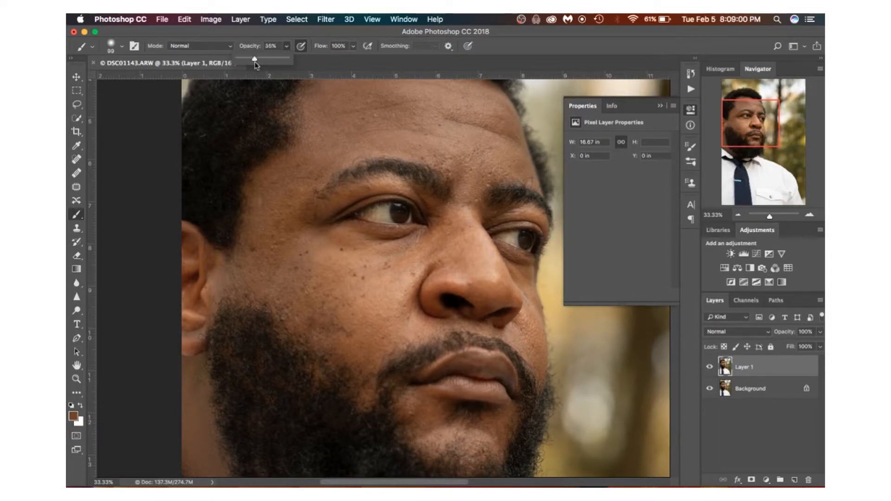
alt+click(273, 217)
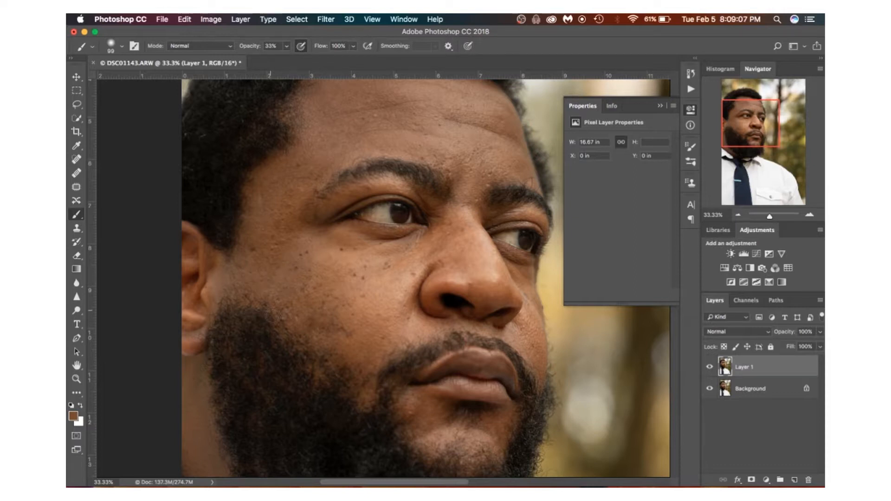
Step: Sample matching skin tones from the lower cheek, the nose and the far cheek for blending uneven skin with the brush
alt+click(349, 337)
alt+click(364, 341)
alt+click(484, 283)
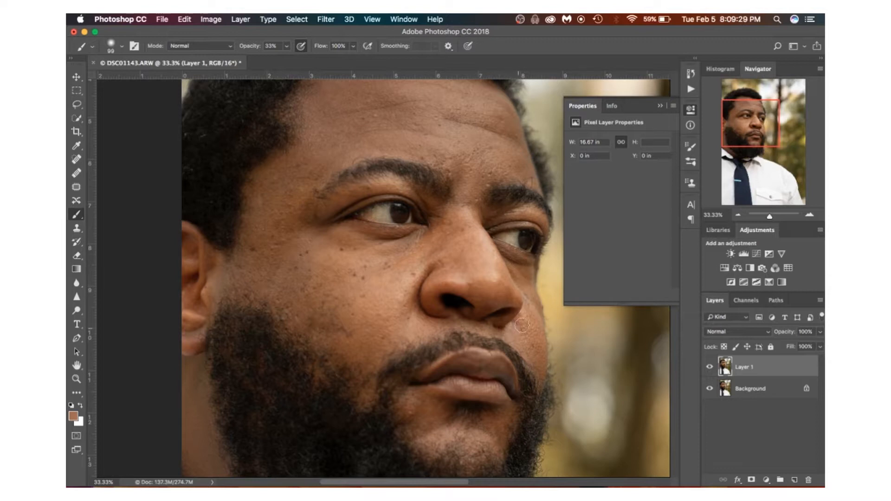
alt+click(537, 320)
Step: Heal the fine lines and small marks below the nearer eye with the Spot Healing Brush
key(z)
click(390, 251)
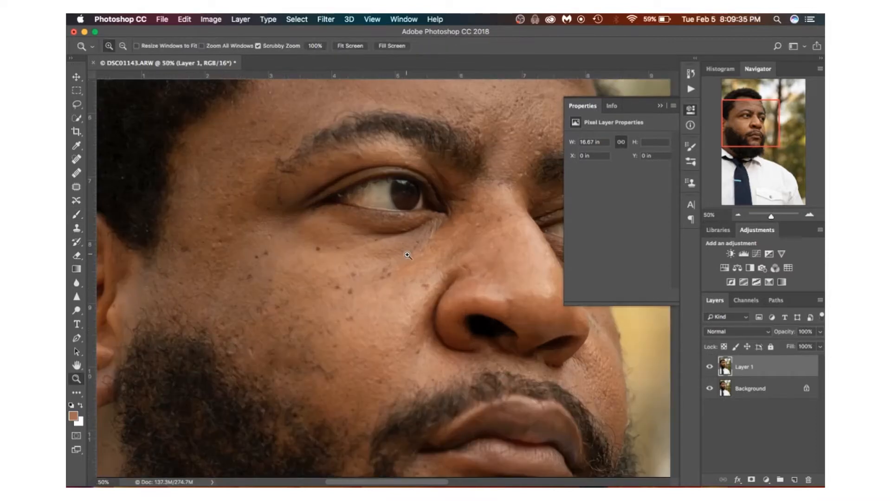
click(391, 251)
key(b)
drag(441, 235, 390, 292)
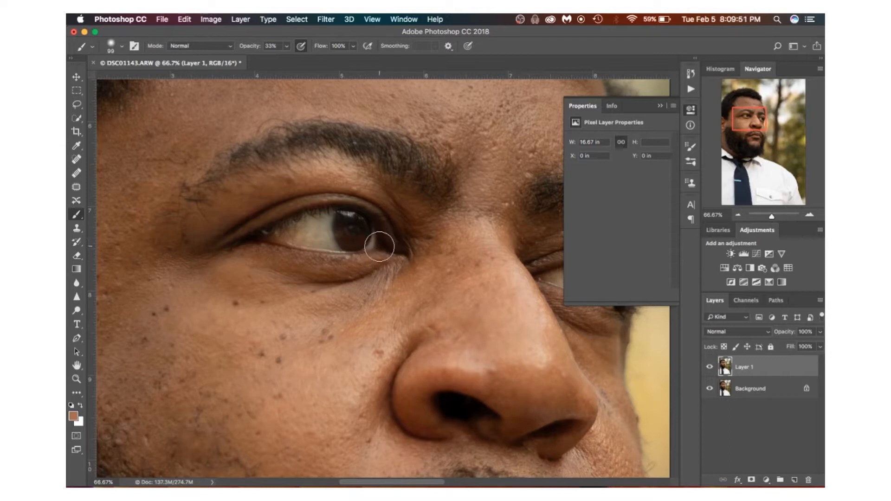
key(z)
drag(386, 296, 387, 295)
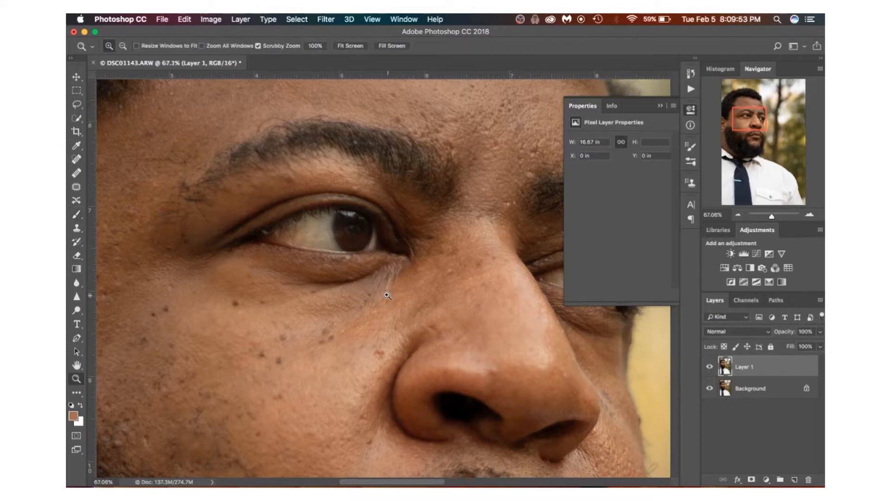
click(391, 295)
key(b)
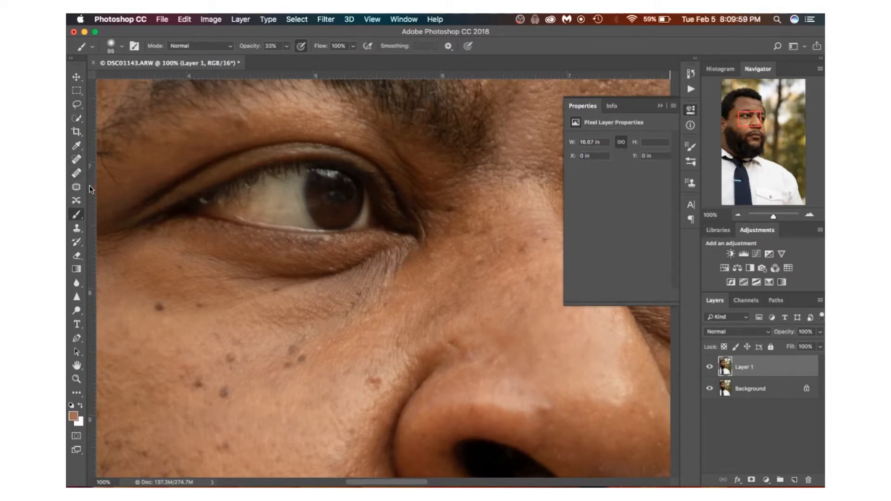
click(77, 160)
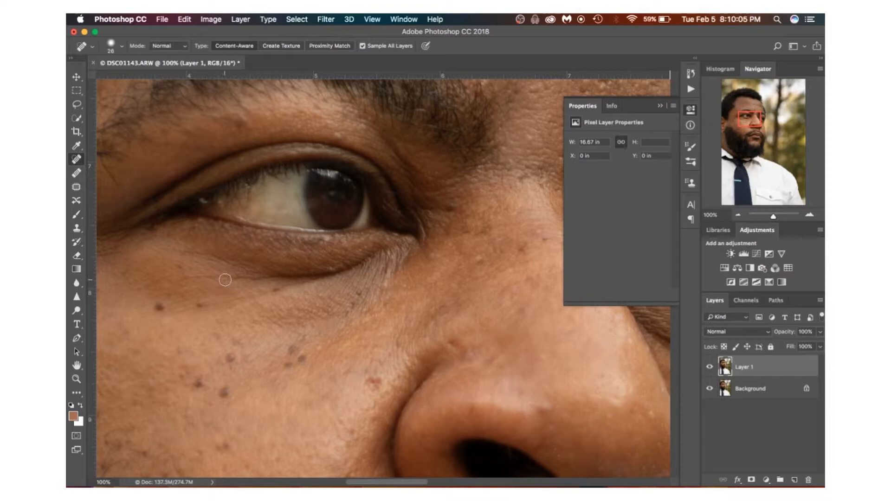
drag(235, 279, 289, 274)
drag(267, 290, 269, 289)
drag(192, 277, 246, 269)
Step: Heal the crease below the far eye with the Spot Healing Brush
drag(427, 285, 185, 304)
mouse_move(349, 334)
mouse_down()
mouse_move(301, 269)
mouse_move(371, 306)
mouse_move(351, 281)
mouse_move(378, 273)
mouse_move(349, 281)
mouse_move(331, 272)
mouse_move(380, 298)
mouse_move(362, 288)
mouse_move(400, 296)
mouse_move(371, 282)
mouse_move(409, 292)
mouse_up()
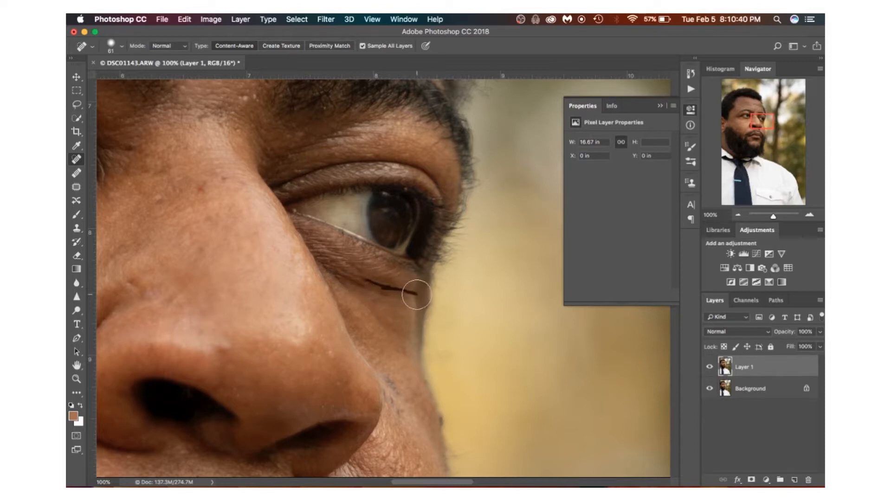
key(z)
alt+click(340, 267)
alt+click(327, 264)
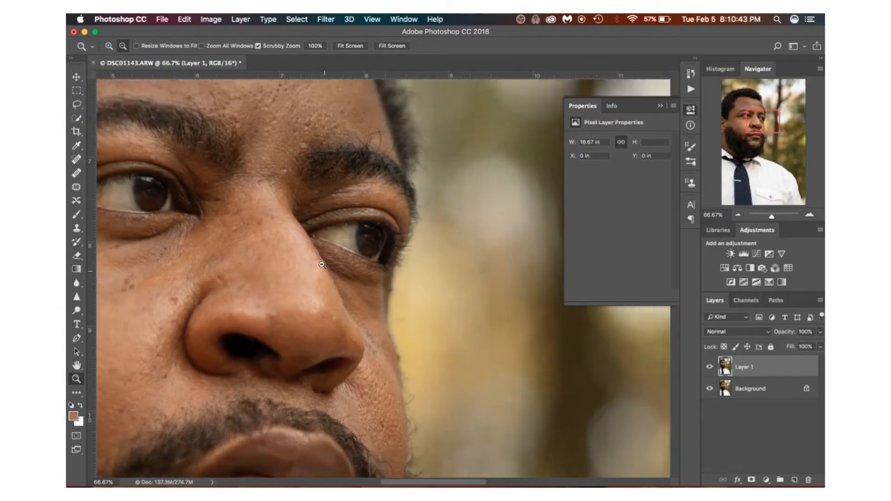
drag(263, 274, 331, 251)
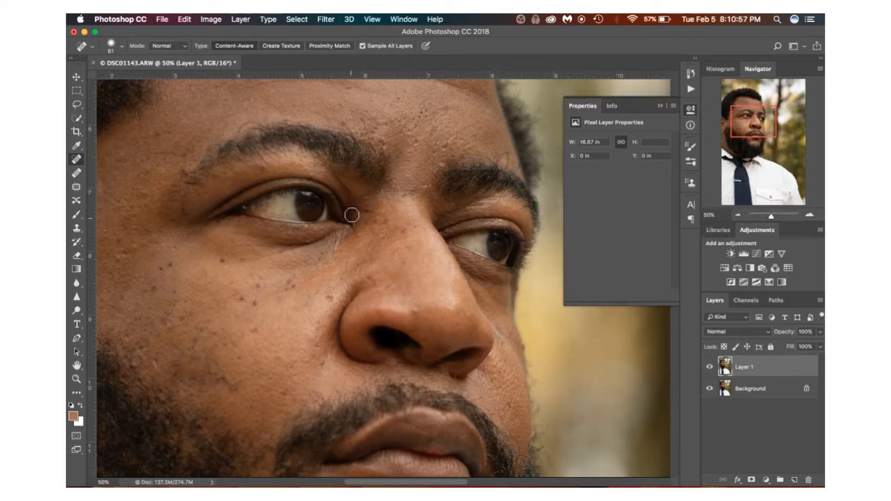
Step: Examine the under-eye skin and nose up close, and the whole face at a reduced view
super+click(373, 235)
super+click(373, 235)
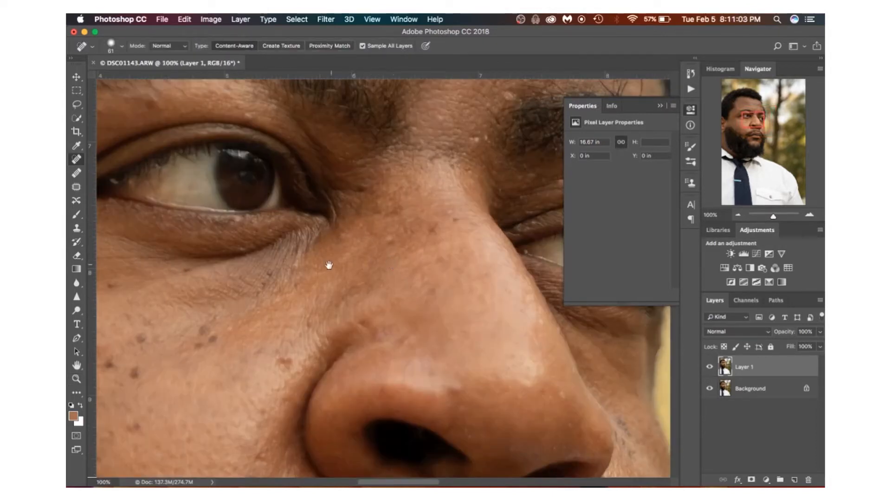
key(super+space)
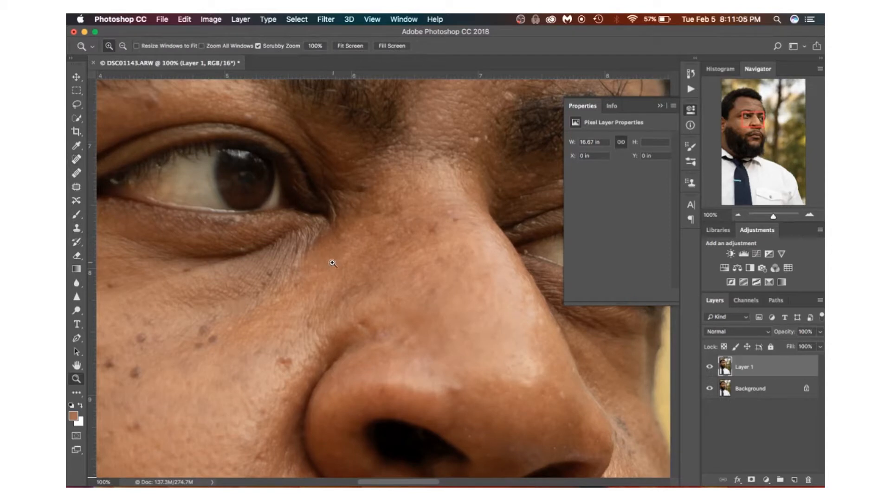
drag(316, 284, 407, 255)
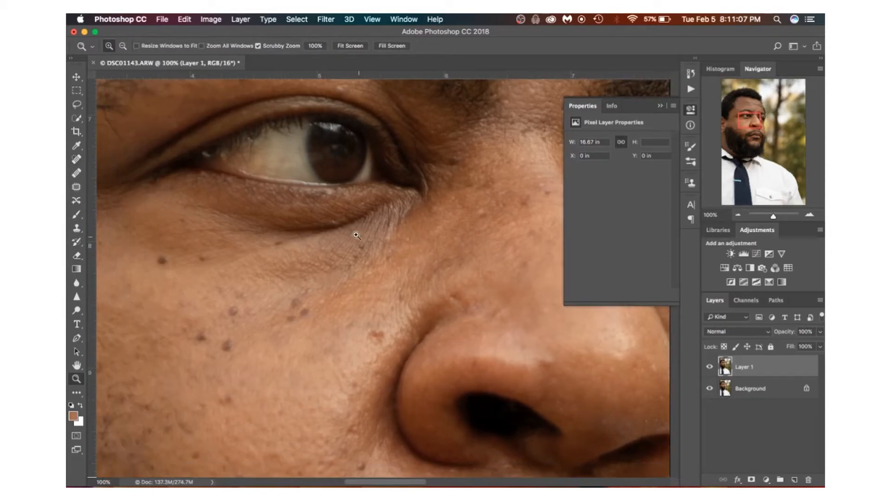
alt+click(372, 241)
alt+click(371, 241)
alt+click(371, 241)
alt+click(372, 241)
alt+click(371, 241)
drag(332, 306, 366, 258)
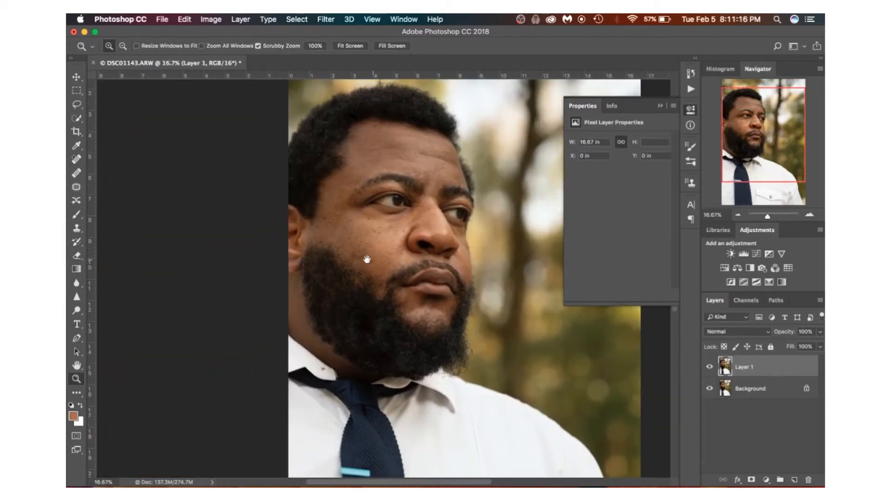
Step: Sample the earlobe's skin tone and brush it over the skin just below the ear, raising the brush opacity to 77%
click(316, 299)
click(317, 299)
key(b)
alt+click(272, 223)
drag(272, 263, 274, 267)
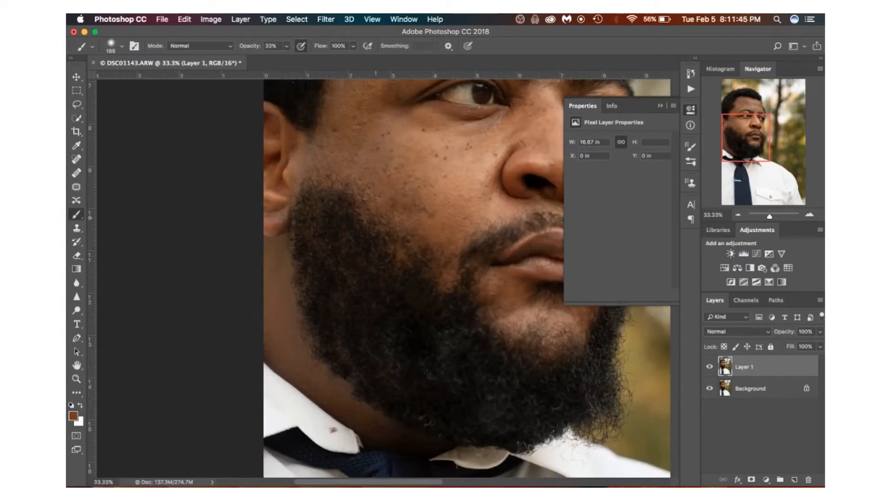
alt+click(271, 225)
mouse_move(287, 45)
mouse_down()
mouse_move(322, 67)
mouse_move(307, 67)
mouse_up()
alt+click(271, 223)
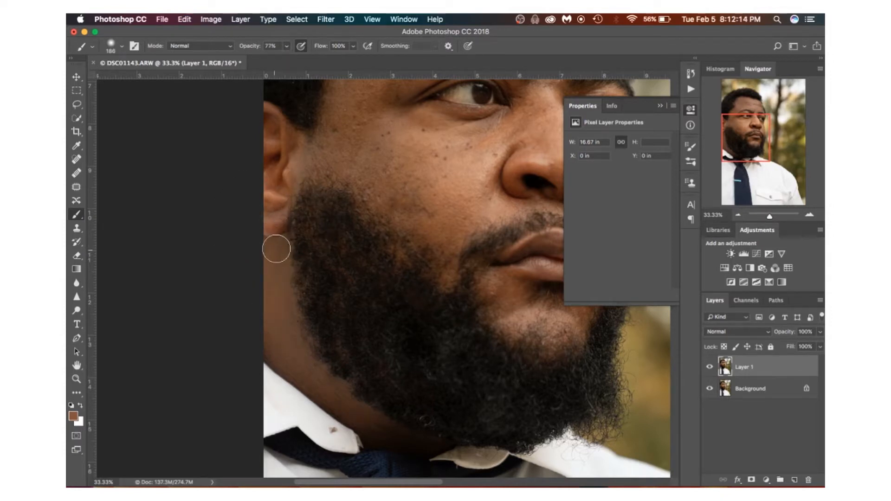
Step: Check the neck retouch up close and in the whole portrait, and duplicate Layer 1
key(z)
click(313, 315)
click(313, 316)
key(b)
key(z)
alt+click(357, 242)
alt+click(357, 242)
alt+click(356, 241)
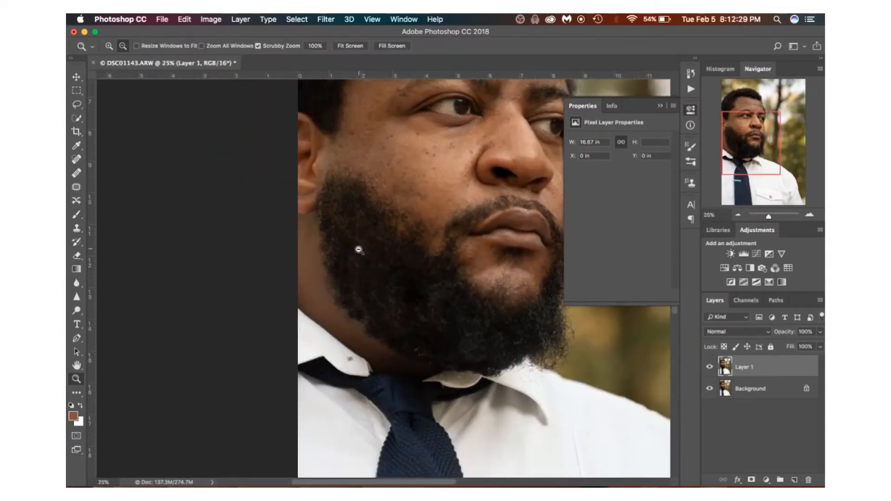
alt+click(359, 240)
key(b)
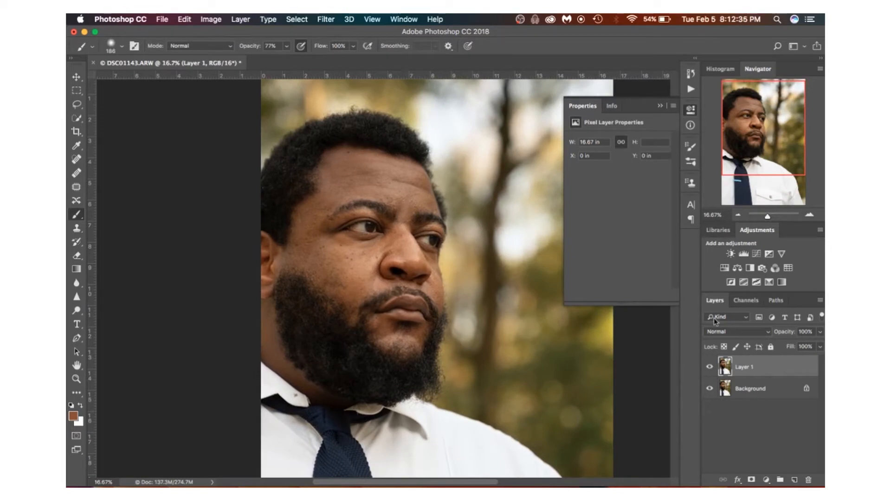
key(super+j)
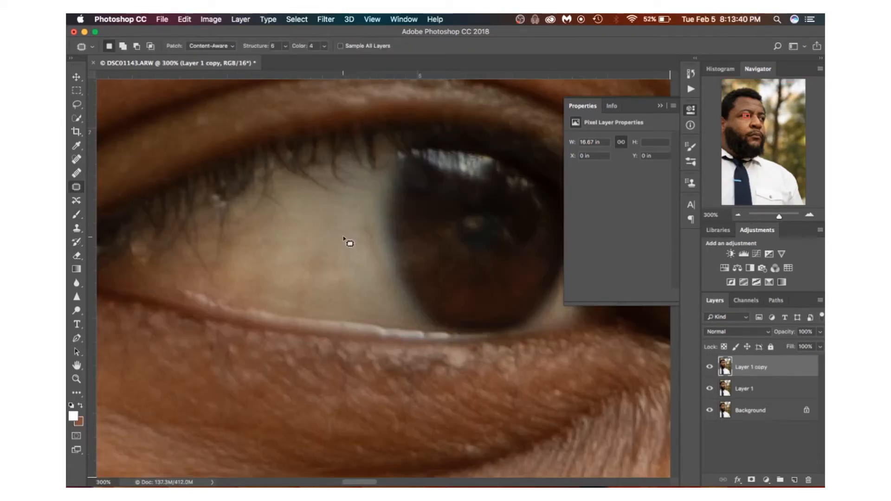
Step: Patch the discoloured area in the white of the nearer eye beside the iris, and deselect
key(z)
alt+click(351, 247)
key(j)
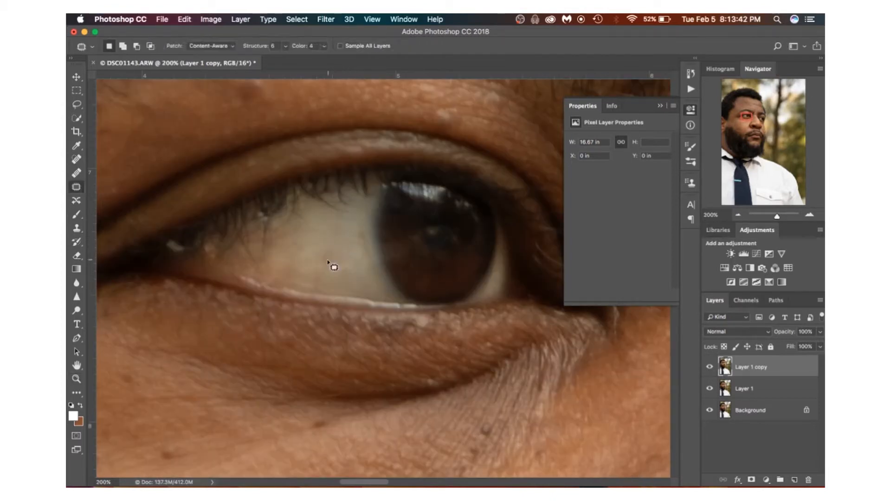
mouse_move(323, 262)
mouse_down()
mouse_move(309, 283)
mouse_move(331, 279)
mouse_move(335, 263)
mouse_move(317, 254)
mouse_move(316, 268)
mouse_move(370, 277)
mouse_up()
mouse_move(352, 230)
mouse_down()
mouse_move(357, 261)
mouse_move(376, 278)
mouse_move(375, 252)
mouse_move(355, 230)
mouse_move(353, 253)
mouse_up()
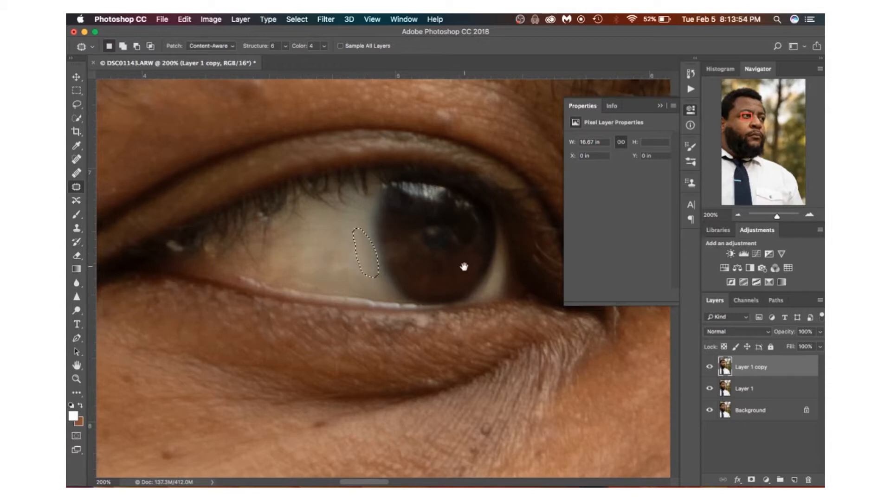
key(super+d)
Step: Brighten the white of the far eye by painting white over it at 29% brush opacity
drag(469, 255, 232, 269)
drag(460, 247, 327, 218)
drag(406, 229, 271, 188)
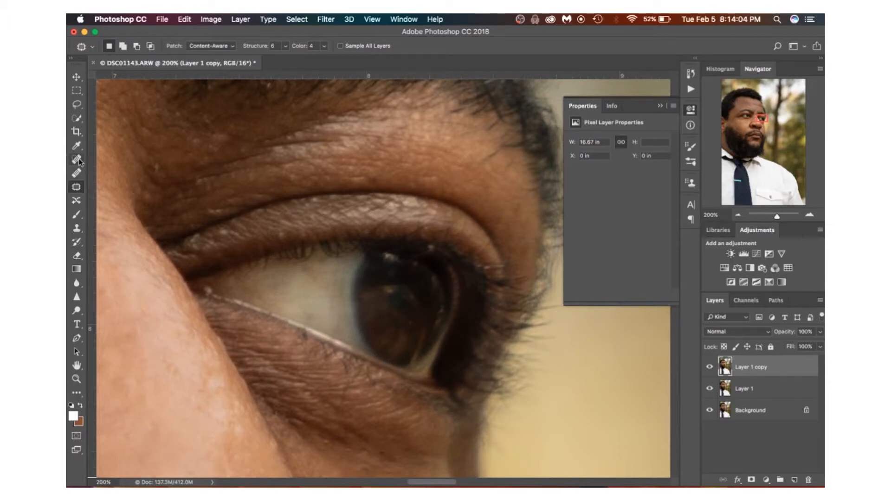
key(b)
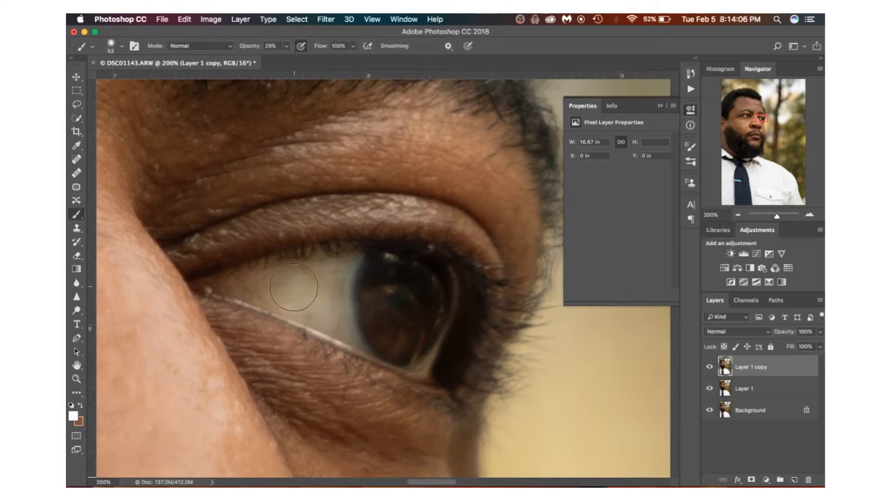
mouse_move(314, 291)
mouse_down()
mouse_move(278, 292)
mouse_move(327, 288)
mouse_move(319, 298)
mouse_move(295, 292)
mouse_move(422, 351)
mouse_up()
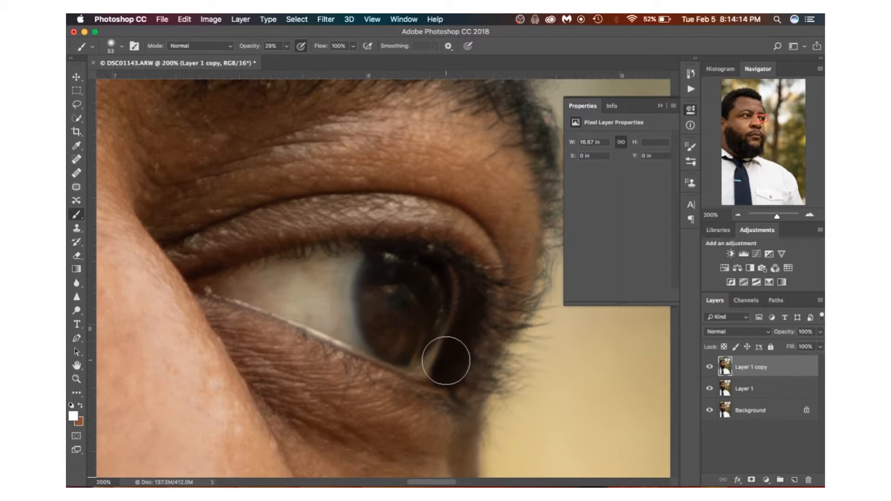
Step: Brighten the narrow sliver of eye white at the far eye's outer corner with a smaller white brush of size 14
key(z)
click(422, 349)
click(421, 349)
key(b)
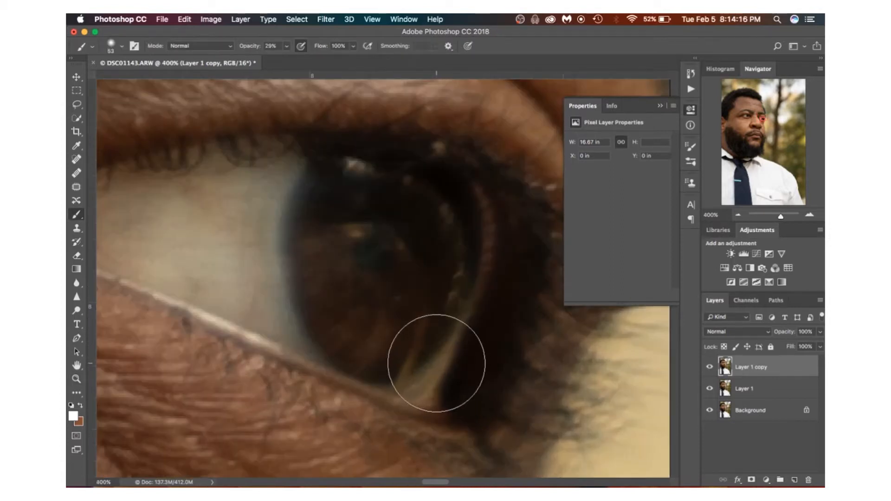
drag(450, 381, 406, 384)
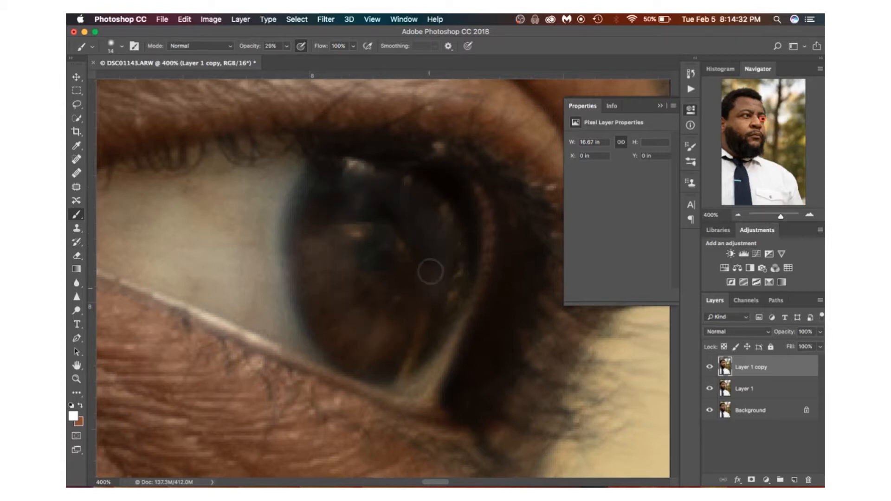
key(z)
alt+click(347, 281)
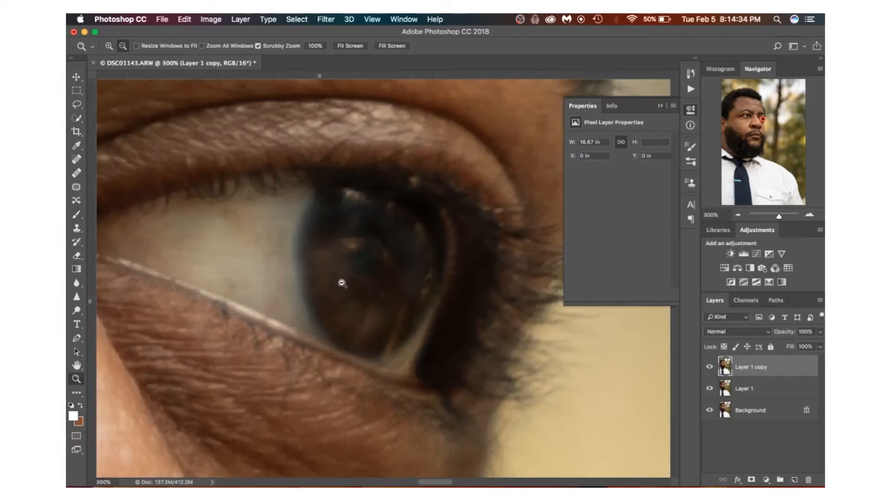
Step: Examine the whitened far eye at several zoom levels and in the context of the whole face
alt+click(343, 280)
alt+click(343, 279)
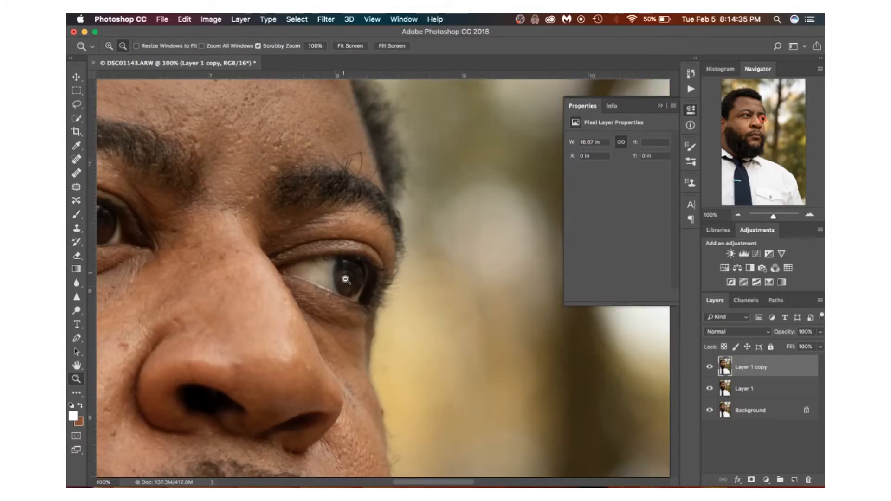
click(318, 276)
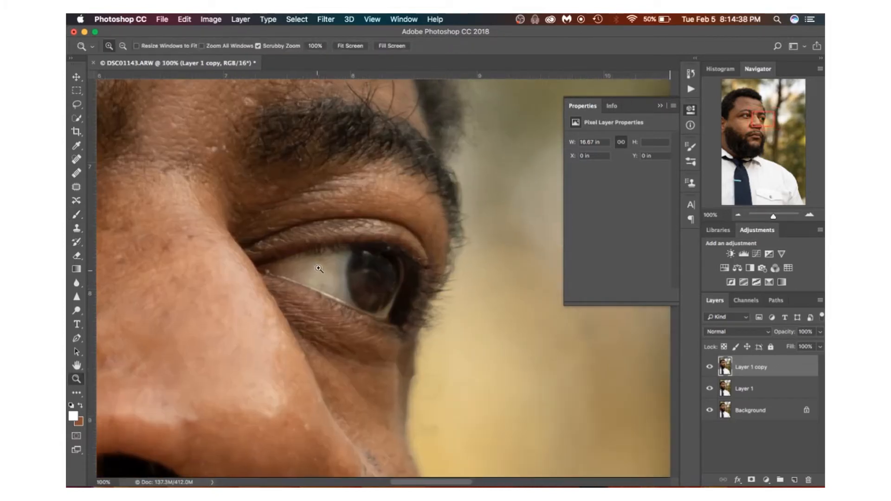
click(321, 273)
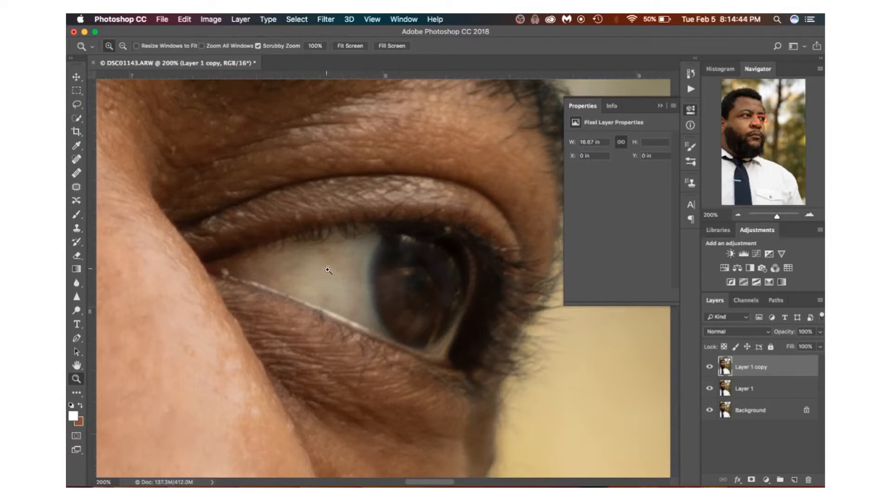
alt+click(344, 288)
alt+click(344, 289)
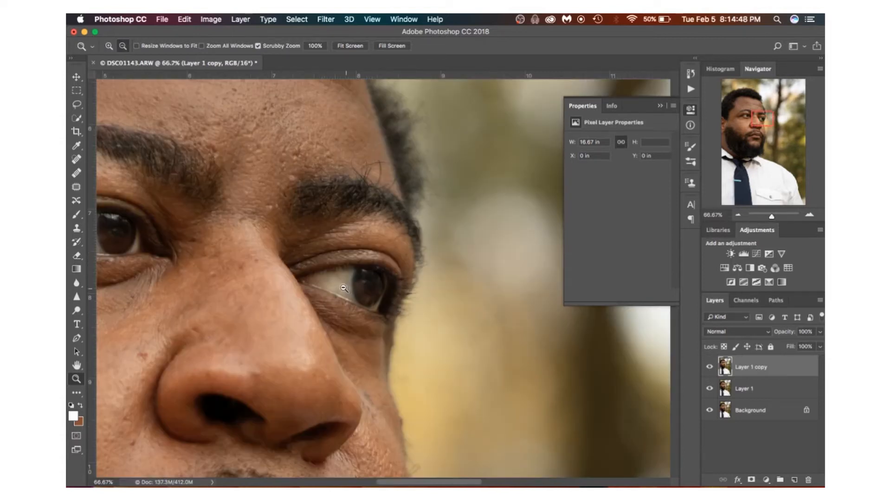
alt+click(343, 291)
alt+click(343, 292)
alt+click(343, 292)
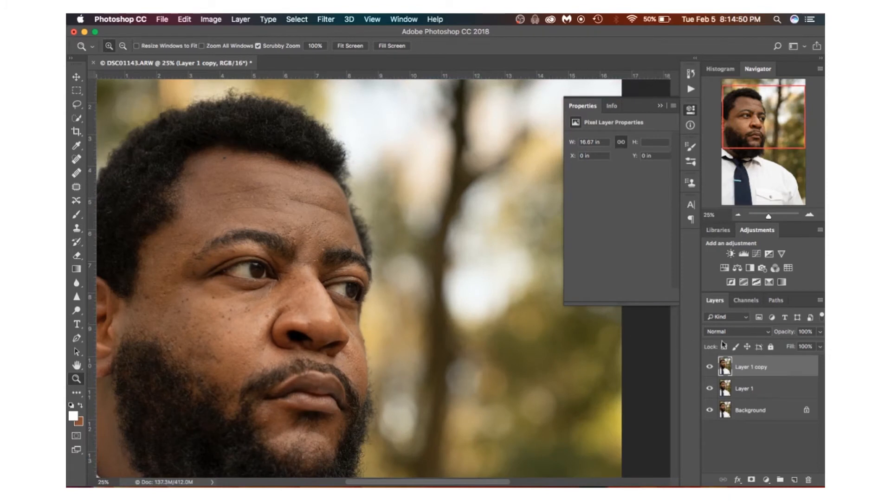
Step: Compare both eyes before and after the retouch by hiding and showing Layer 1 copy
drag(272, 284, 267, 285)
click(280, 286)
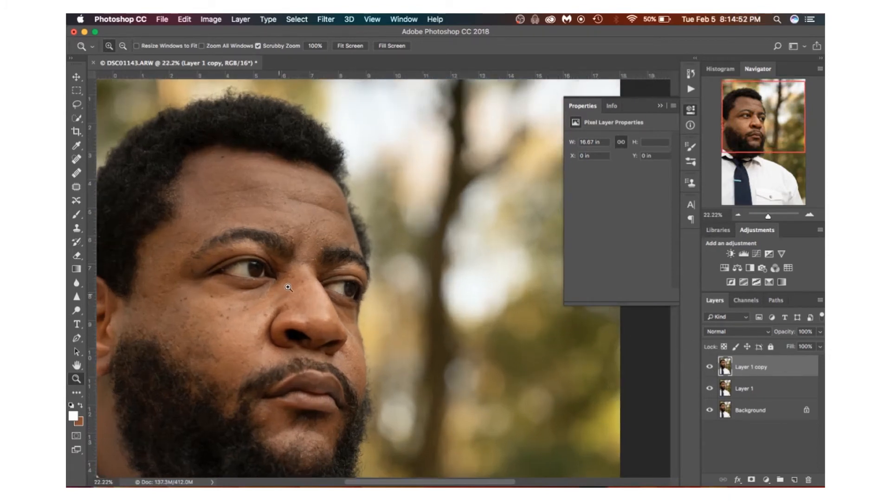
click(287, 289)
click(295, 290)
click(304, 280)
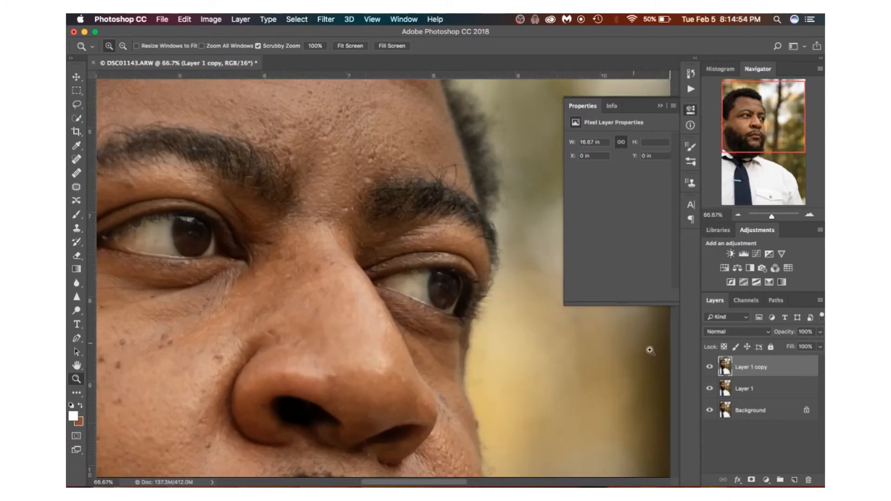
click(709, 366)
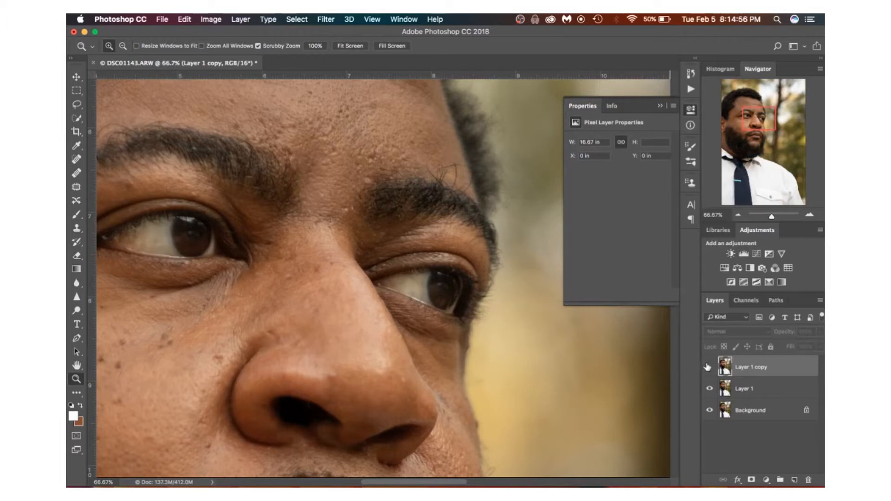
click(708, 367)
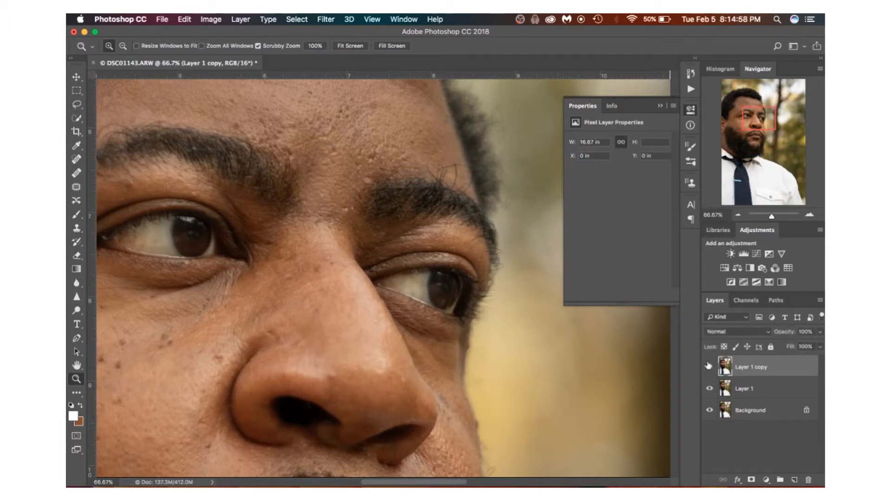
click(709, 367)
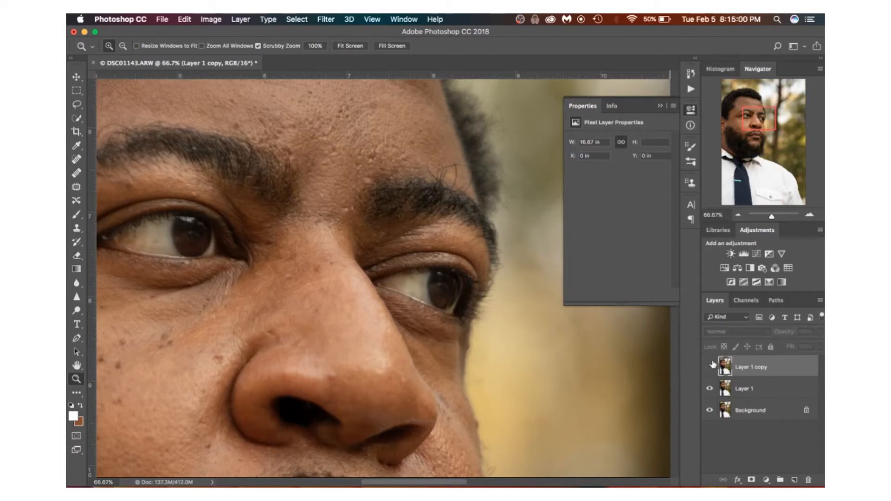
click(709, 366)
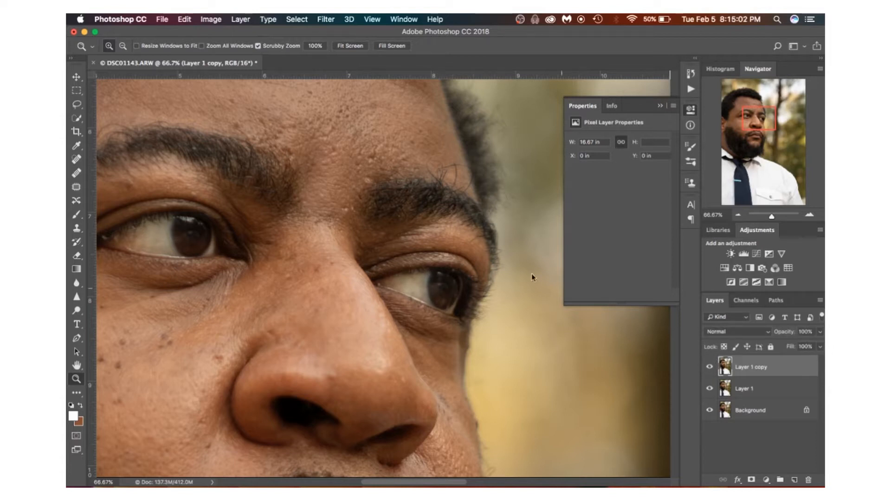
Step: Try lightening the eyes with a white brush of size 124 at 29% opacity, and undo the strokes
key(b)
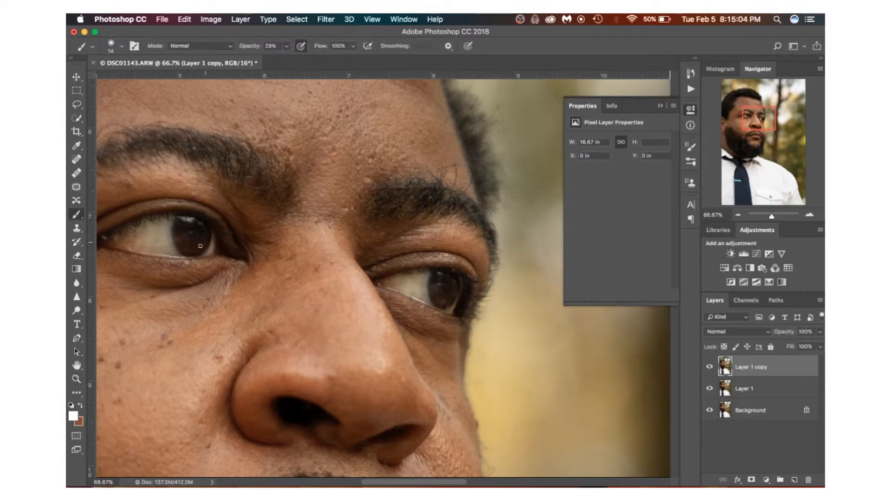
drag(190, 239, 173, 243)
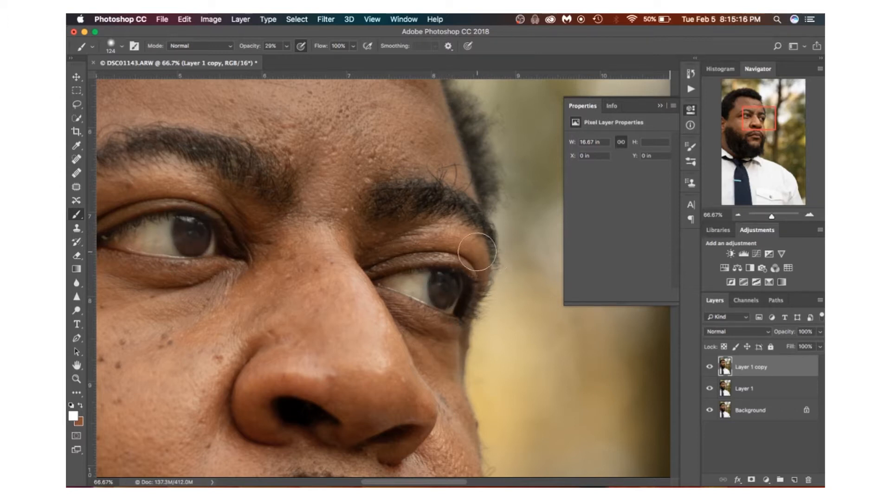
key(super+z)
key(super+z)
key(super+z)
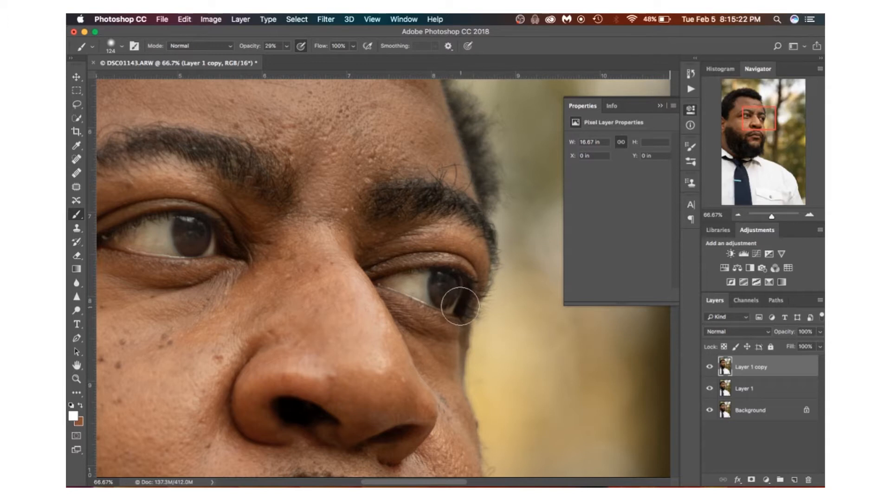
Step: Review the eye retouch in the whole portrait from head to shirt
key(z)
alt+click(315, 286)
alt+click(315, 286)
alt+click(315, 286)
alt+click(315, 287)
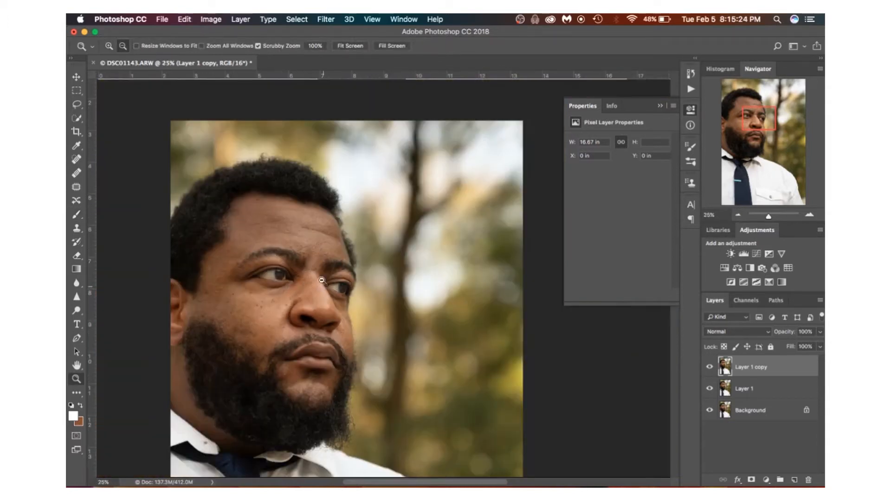
key(b)
mouse_move(287, 362)
mouse_down()
mouse_move(372, 308)
mouse_move(319, 315)
mouse_move(302, 302)
mouse_up()
key(z)
alt+click(339, 332)
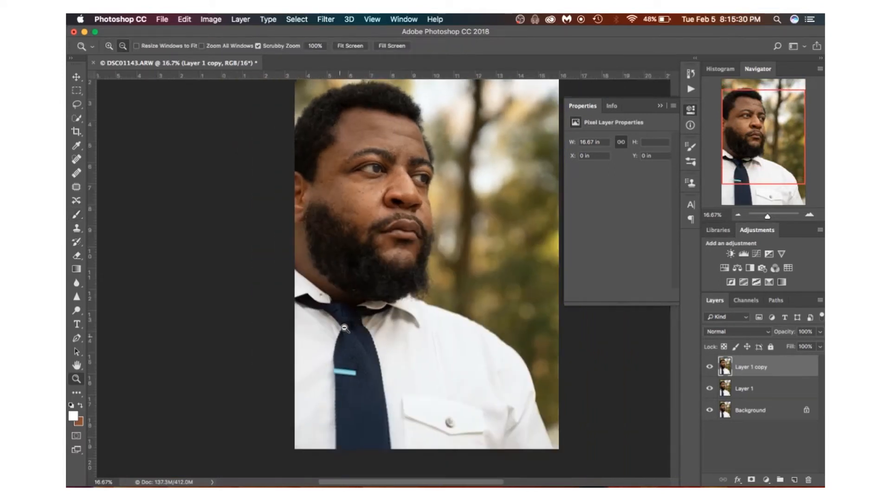
key(b)
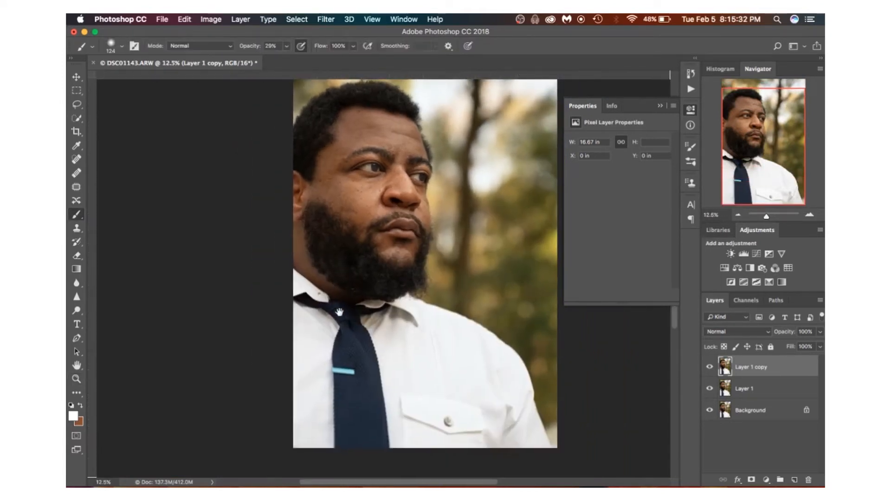
drag(345, 274, 342, 313)
Step: Darken the beard by painting black over it with a size 124 brush at 29% opacity
key(z)
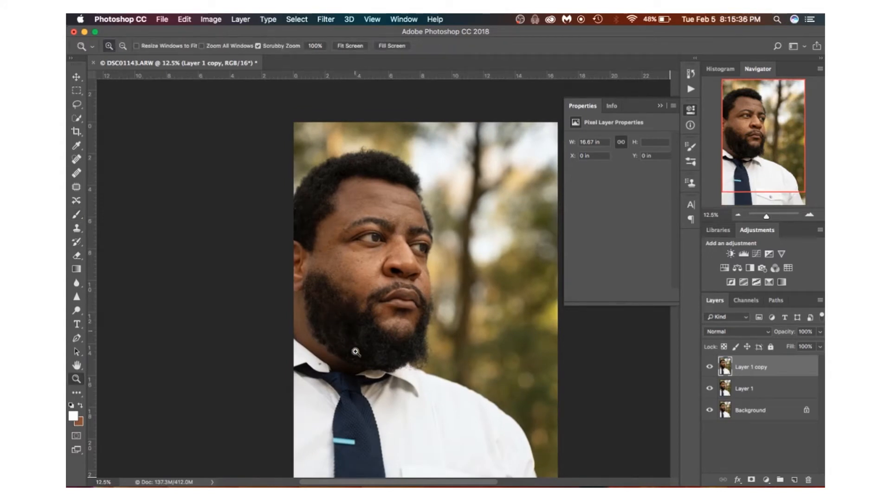
click(354, 331)
click(359, 338)
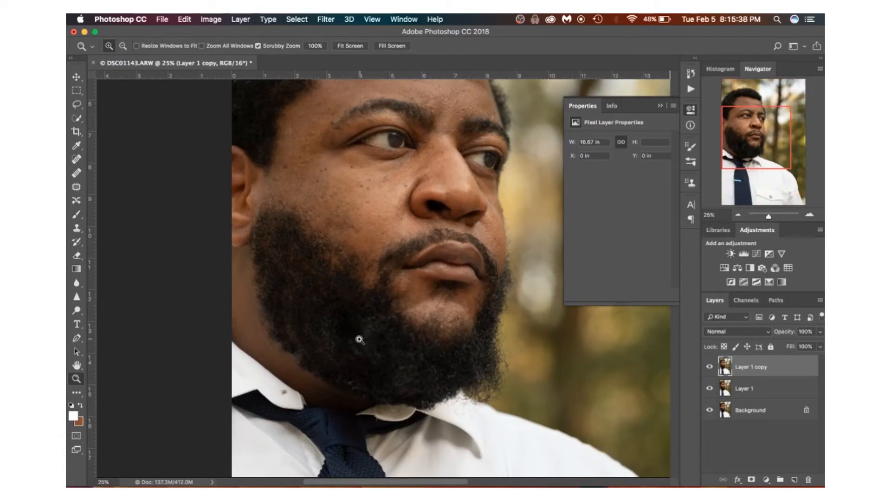
key(b)
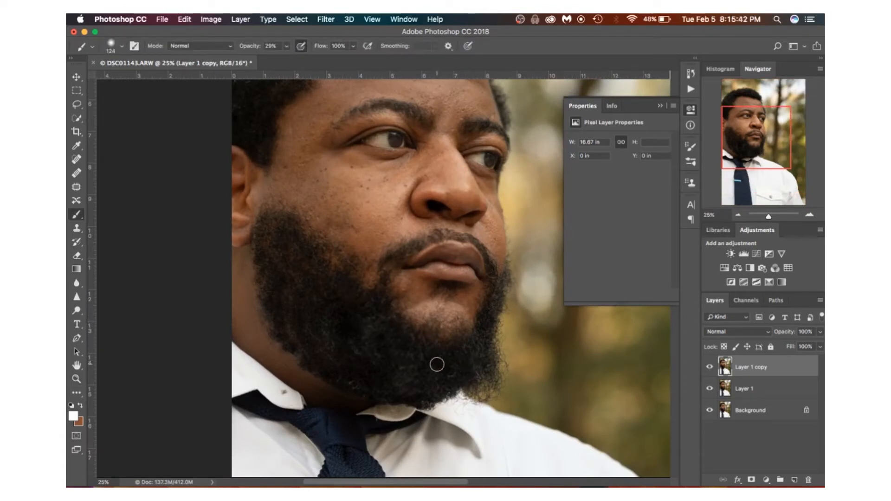
key(d)
key(x)
key(x)
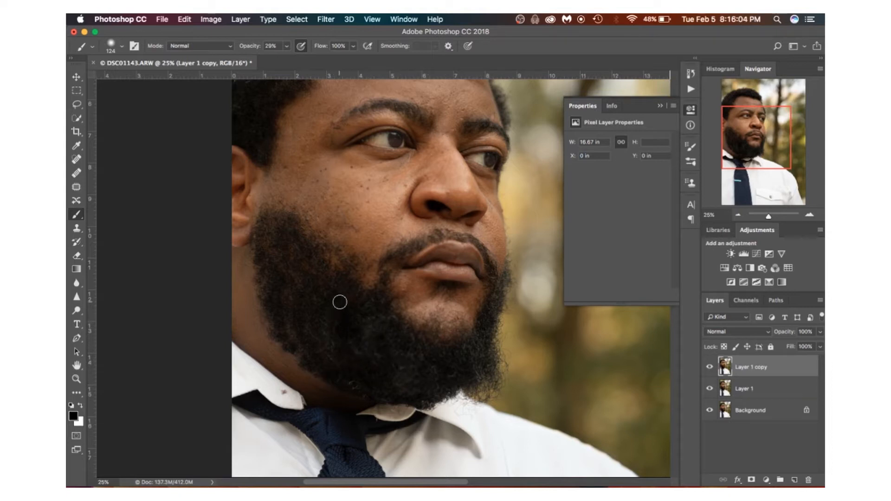
drag(295, 290, 326, 313)
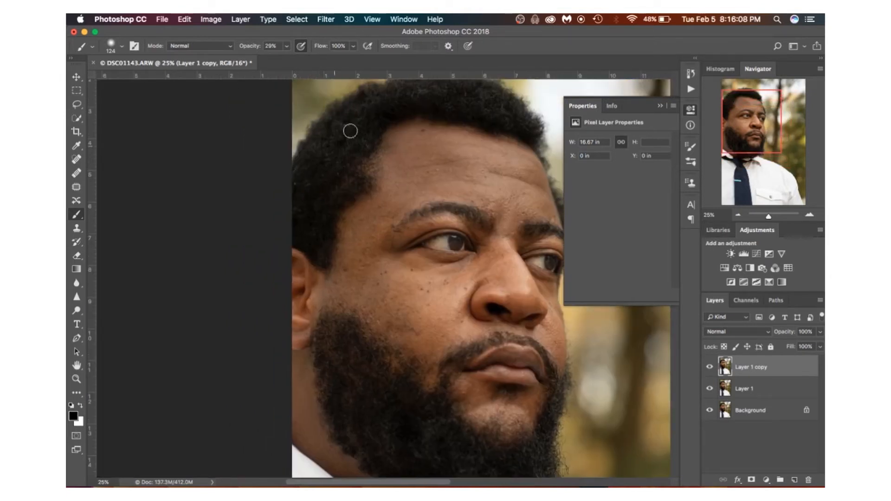
Step: Darken the hair on the head with the same black brush and check it against the beard
drag(279, 194, 259, 209)
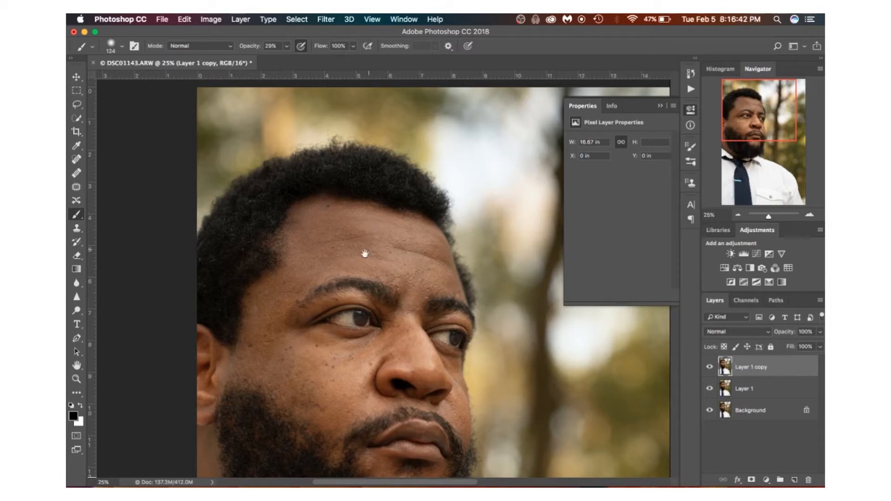
drag(331, 260, 396, 205)
drag(366, 255, 358, 191)
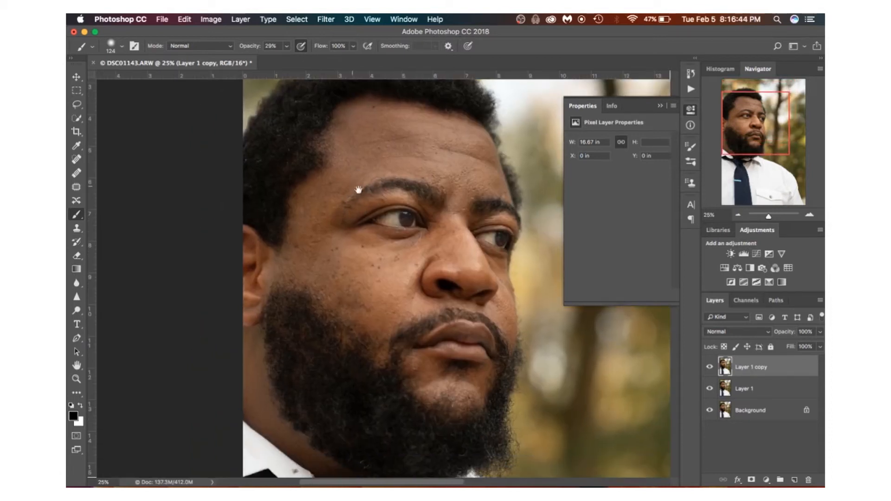
drag(383, 228, 381, 199)
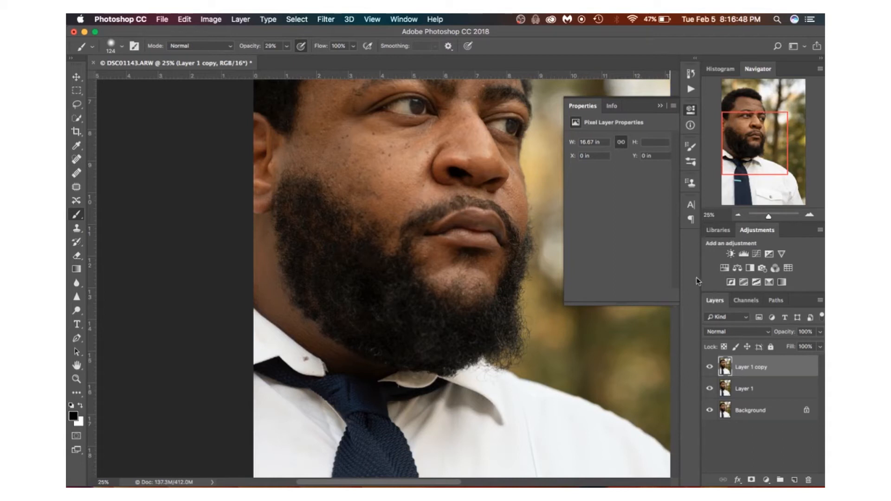
Step: Duplicate Layer 1 copy and add a Curves adjustment layer that darkens the image with input 79 and output 54
key(super+j)
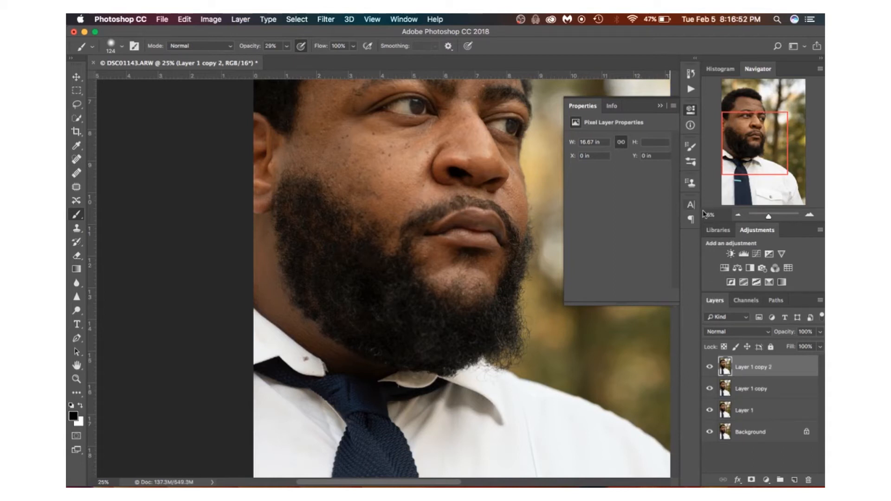
click(760, 253)
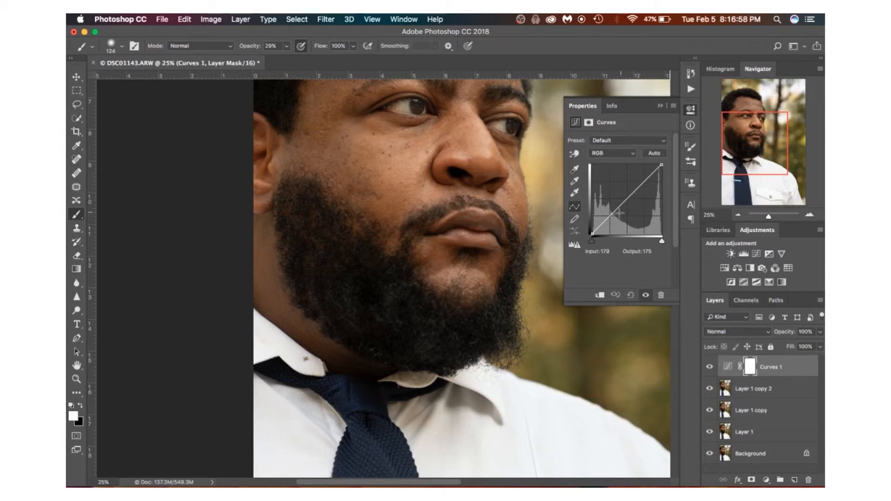
mouse_move(608, 219)
mouse_down()
mouse_move(609, 228)
mouse_move(614, 219)
mouse_up()
key(z)
alt+click(475, 202)
alt+click(475, 202)
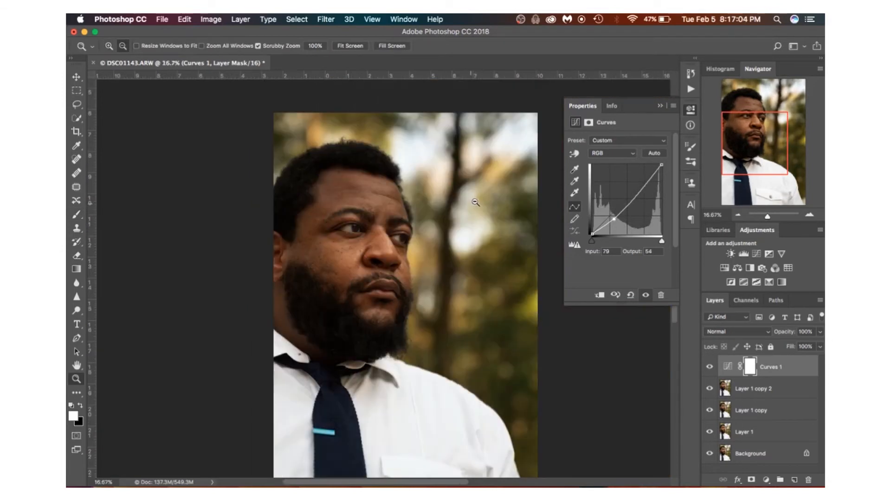
Step: Add a vector mask to the Curves 1 layer and invert its layer mask to black
key(b)
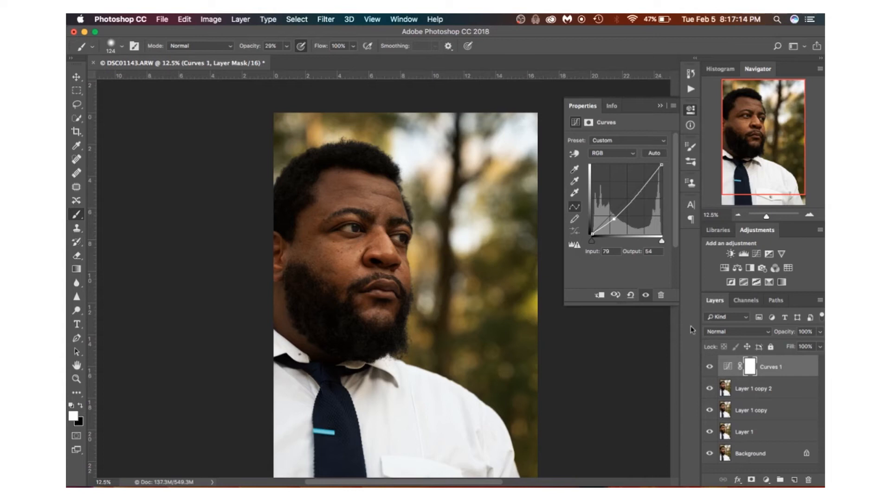
click(752, 480)
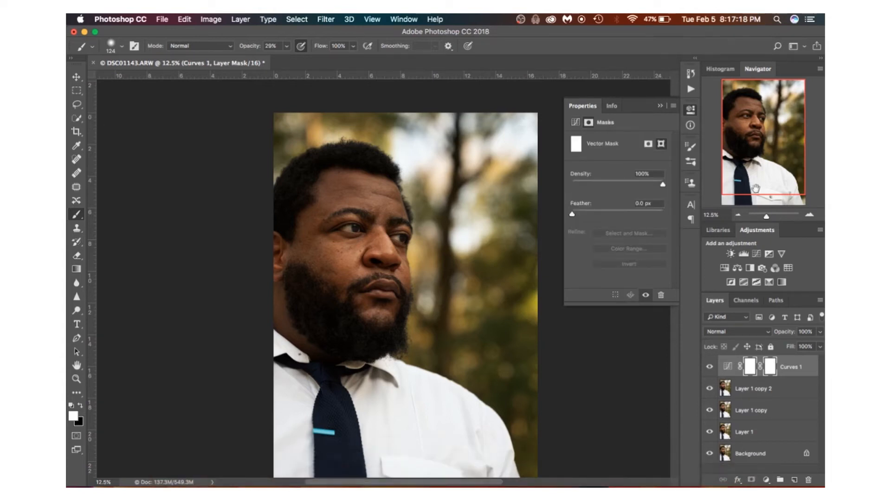
key(super+i)
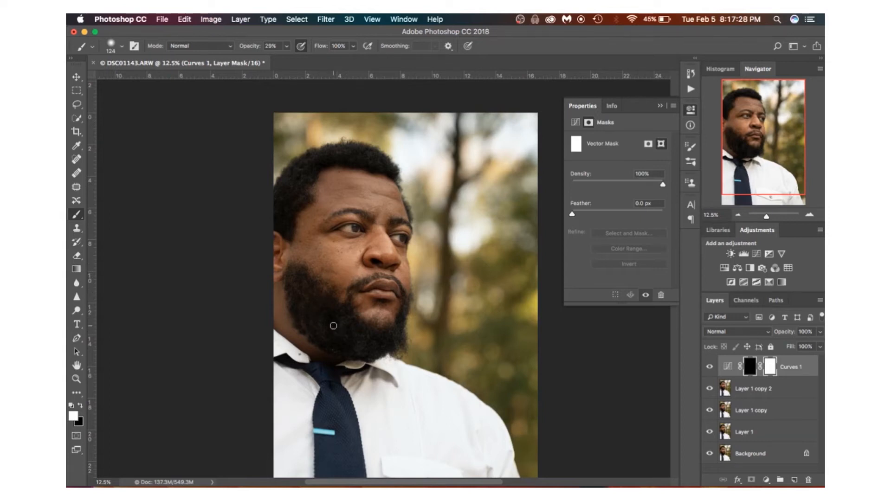
Step: Enlarge the brush to size 2051 with a hard edge and set its opacity to 100%
key(z)
click(325, 313)
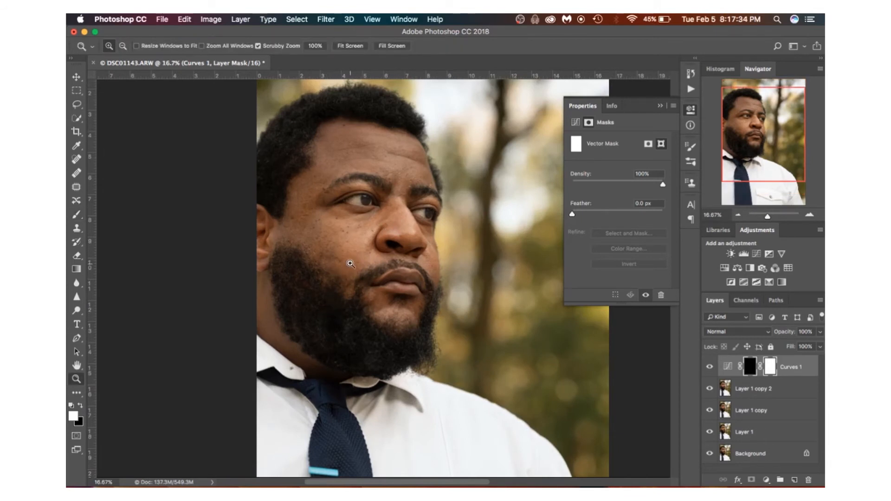
key(b)
mouse_move(307, 305)
mouse_down()
mouse_move(368, 339)
mouse_move(423, 341)
mouse_up()
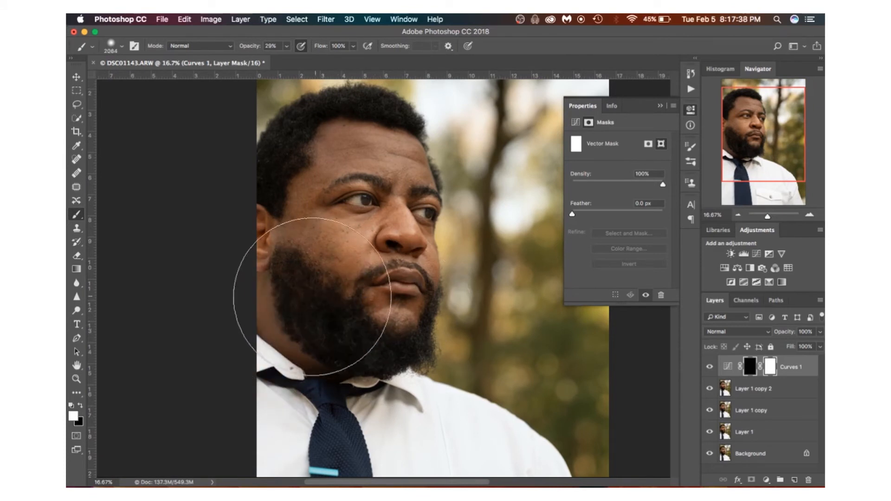
mouse_move(319, 296)
mouse_down()
mouse_move(371, 331)
mouse_move(347, 317)
mouse_move(302, 342)
mouse_move(309, 365)
mouse_up()
drag(296, 459, 296, 476)
drag(317, 279, 321, 352)
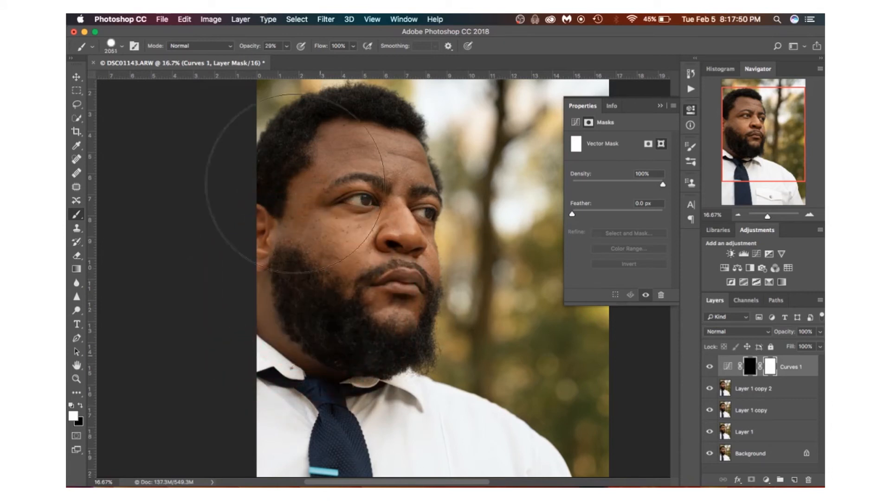
click(286, 46)
drag(312, 57, 324, 58)
Step: Try painting white over the background beside the face on the Curves 1 layer mask, and undo the stroke
mouse_move(493, 207)
mouse_down()
mouse_move(511, 265)
mouse_move(497, 238)
mouse_move(532, 234)
mouse_move(557, 264)
mouse_up()
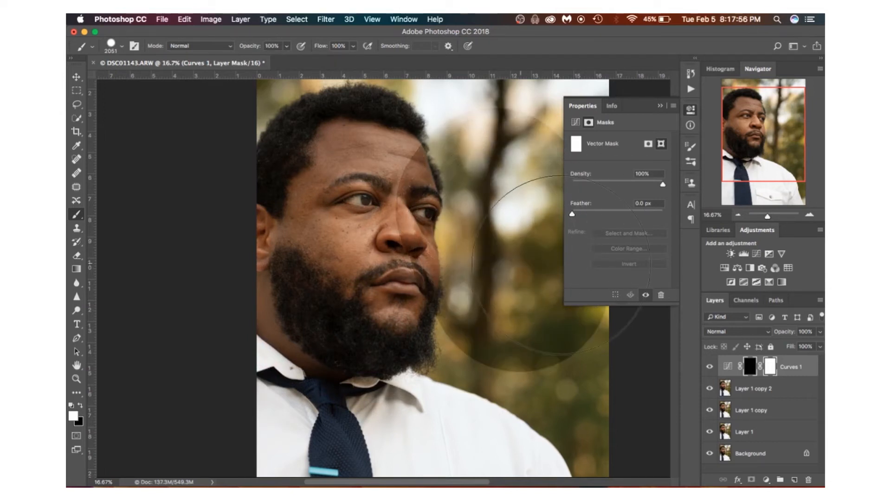
click(660, 107)
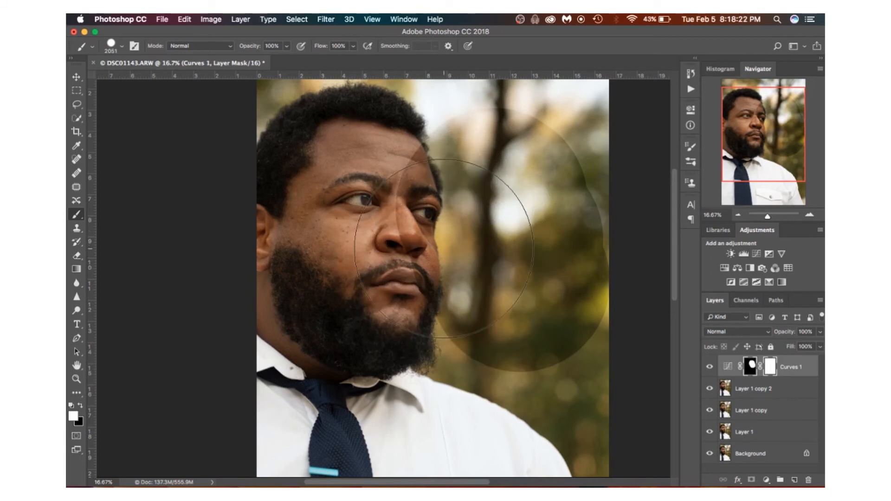
key(super+z)
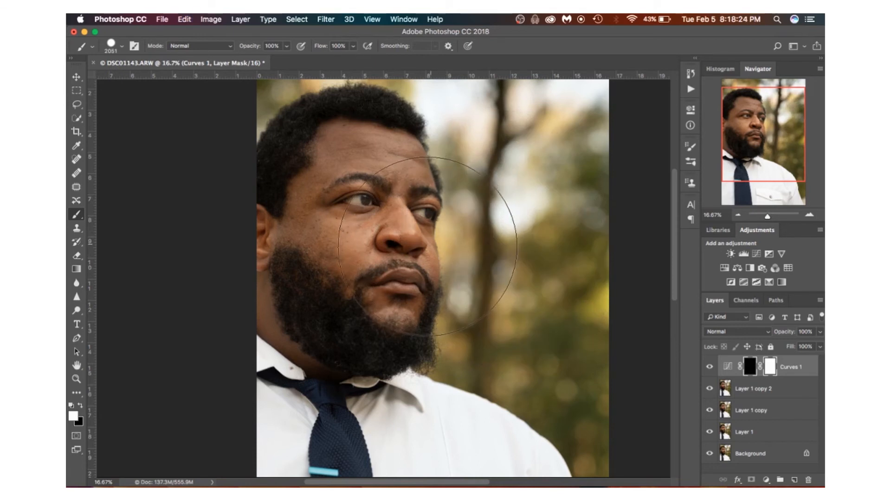
Step: Darken the beard by painting white over it on the Curves 1 layer mask with a size 81 brush at 100% opacity
key(z)
click(339, 313)
click(336, 311)
key(b)
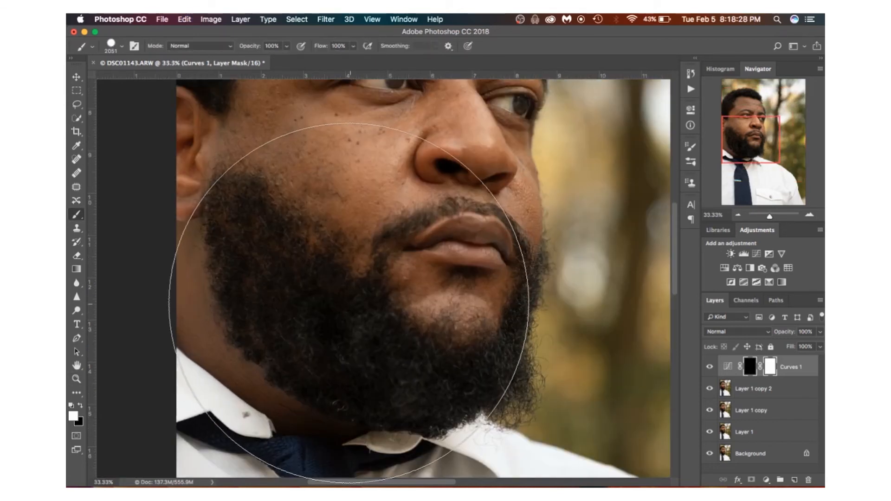
drag(349, 310, 163, 259)
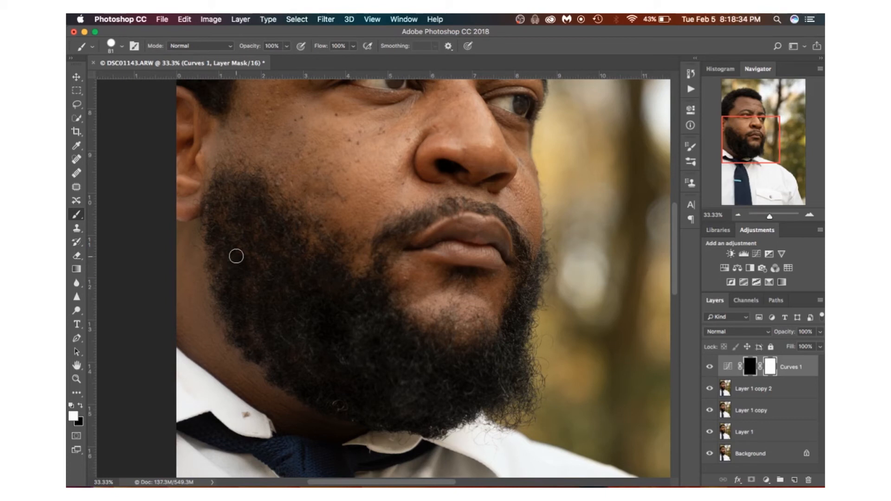
mouse_move(235, 232)
mouse_down()
mouse_move(228, 263)
mouse_move(227, 238)
mouse_move(224, 256)
mouse_move(232, 306)
mouse_move(250, 303)
mouse_move(247, 281)
mouse_move(256, 313)
mouse_move(302, 387)
mouse_move(349, 415)
mouse_move(324, 388)
mouse_move(329, 408)
mouse_move(381, 437)
mouse_move(401, 383)
mouse_move(401, 432)
mouse_move(394, 414)
mouse_move(375, 417)
mouse_move(452, 419)
mouse_move(439, 431)
mouse_move(493, 377)
mouse_move(507, 406)
mouse_move(511, 353)
mouse_move(534, 286)
mouse_move(488, 362)
mouse_move(501, 351)
mouse_move(454, 377)
mouse_move(494, 361)
mouse_move(464, 388)
mouse_move(524, 380)
mouse_up()
mouse_move(366, 368)
mouse_down()
mouse_move(375, 321)
mouse_move(378, 335)
mouse_move(352, 343)
mouse_move(359, 308)
mouse_move(364, 333)
mouse_move(345, 345)
mouse_move(324, 349)
mouse_move(302, 330)
mouse_move(301, 367)
mouse_move(325, 370)
mouse_move(338, 354)
mouse_up()
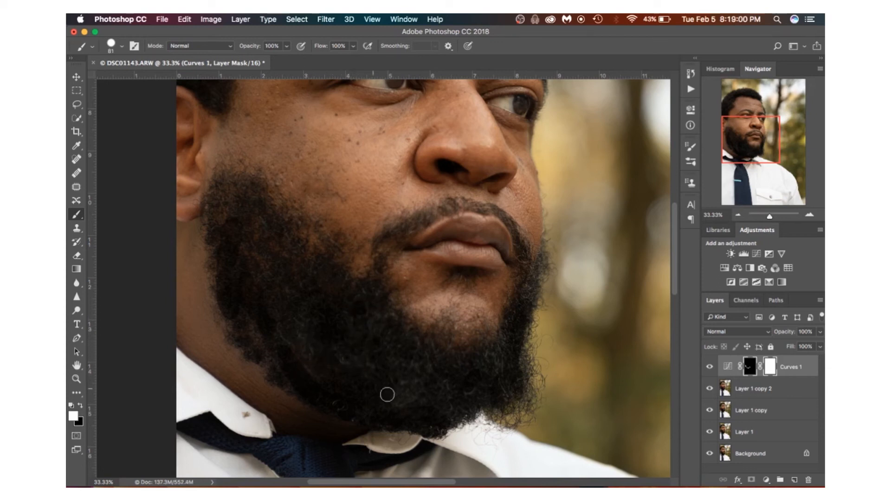
Step: Compare the beard with the Curves 1 layer hidden and shown
key(z)
alt+click(376, 335)
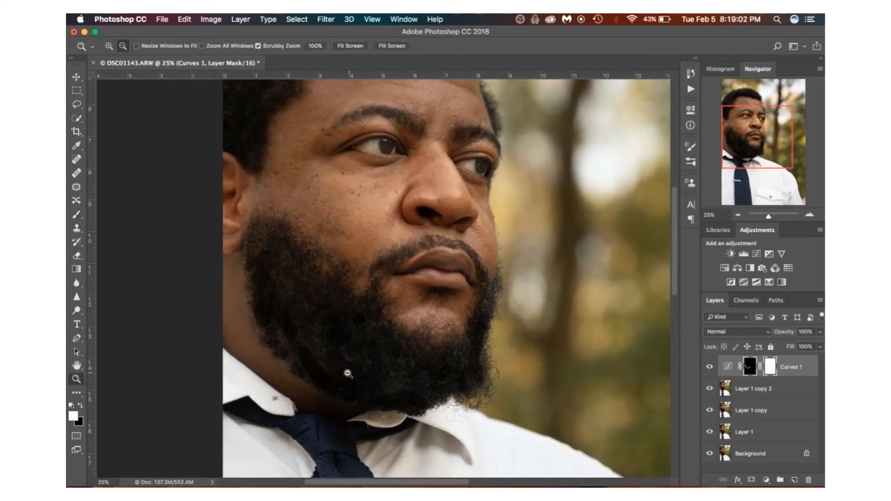
key(b)
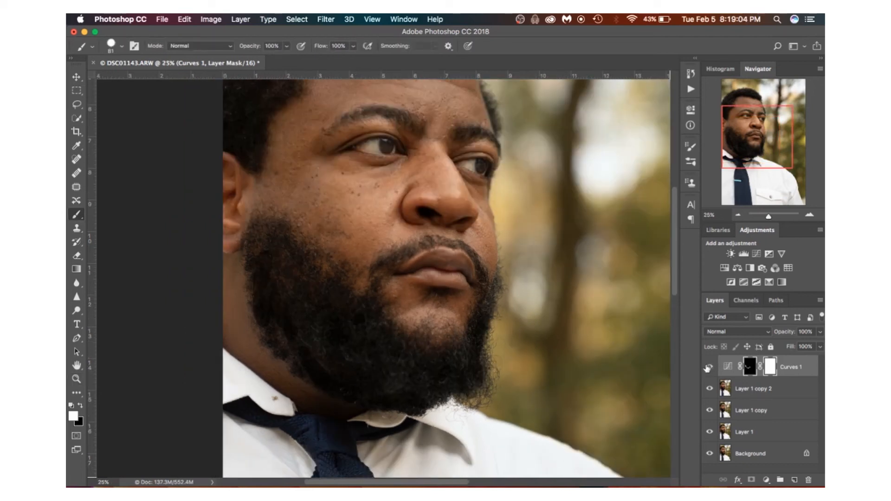
click(711, 365)
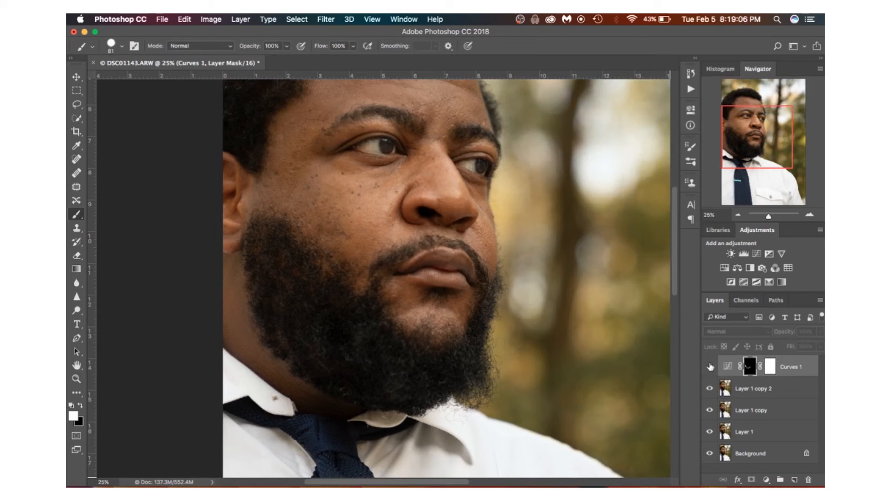
click(710, 367)
click(714, 370)
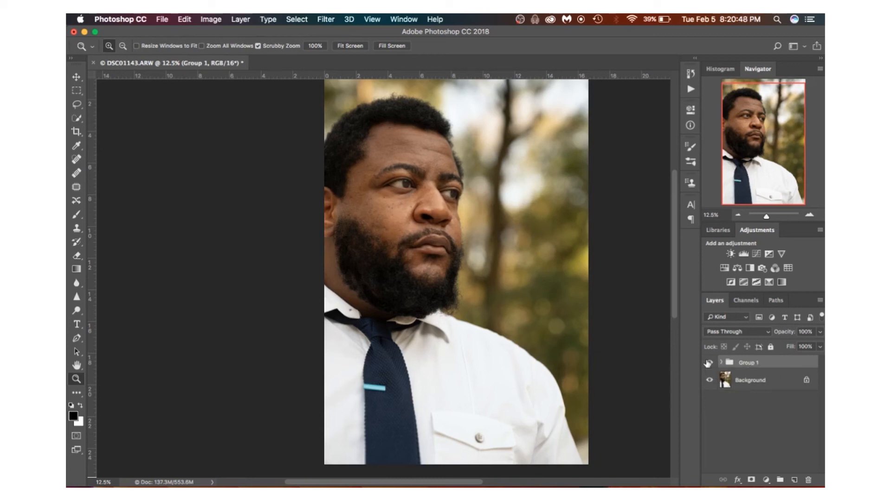
Step: Compare the retouched portrait with the original by repeatedly hiding and showing Group 1
click(709, 363)
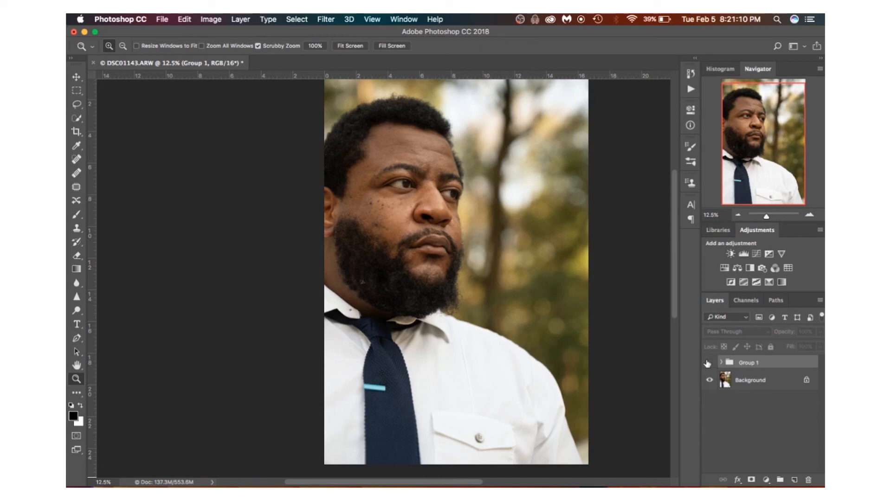
click(708, 363)
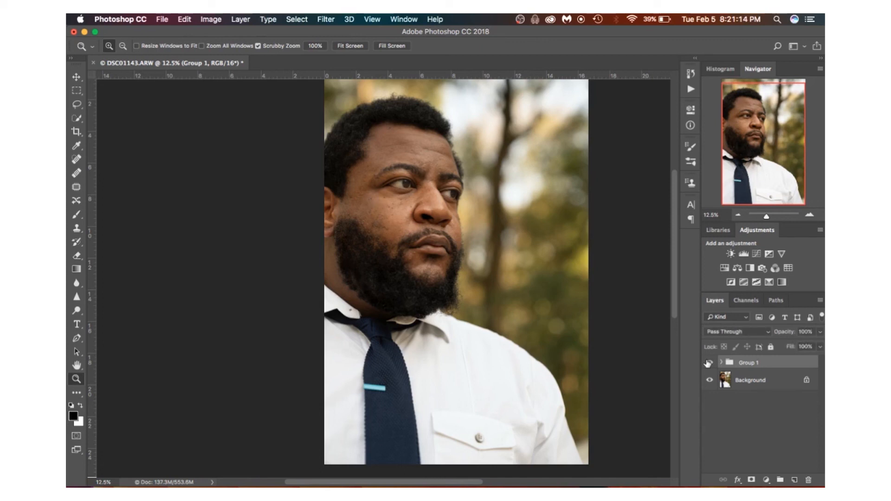
click(708, 363)
click(707, 363)
click(708, 363)
click(708, 363)
click(708, 363)
click(708, 363)
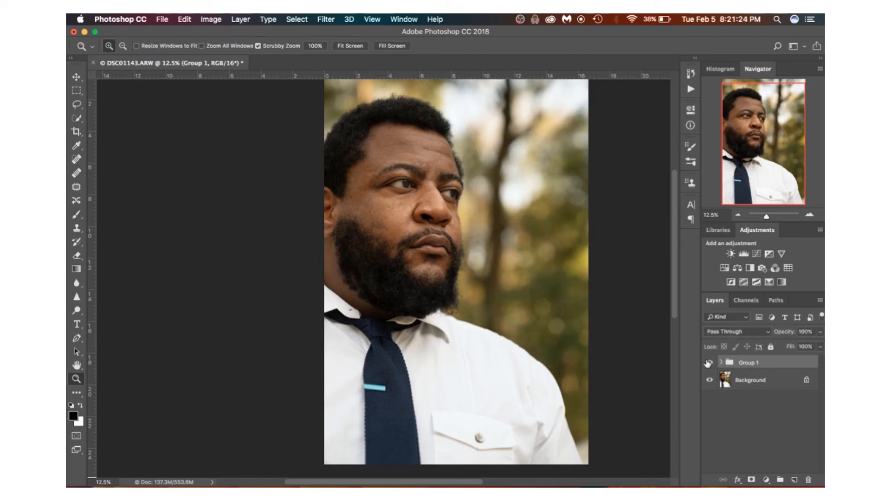